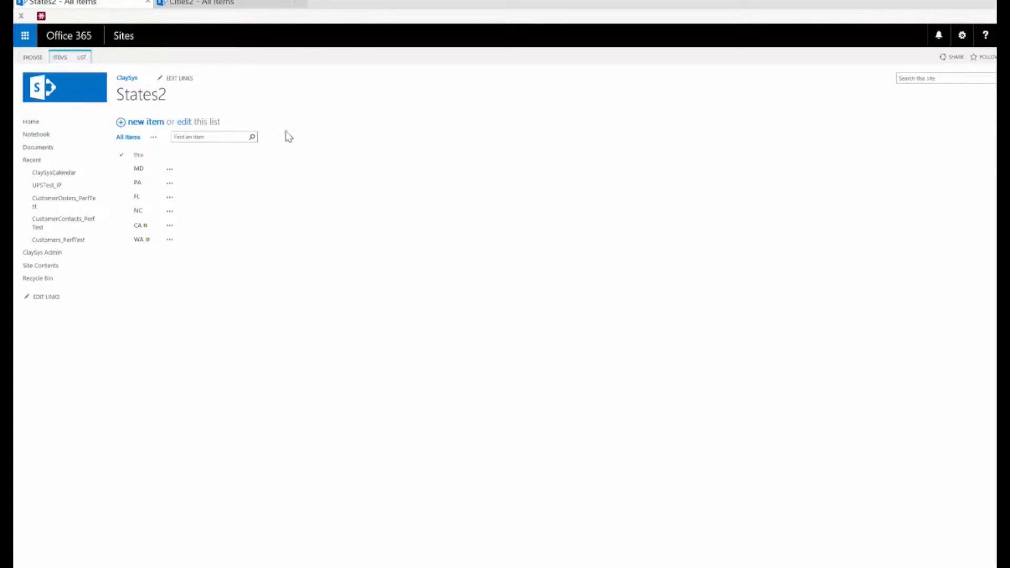
- Review the Cities2 list and switch back to the form designer window
left_click(229, 4)
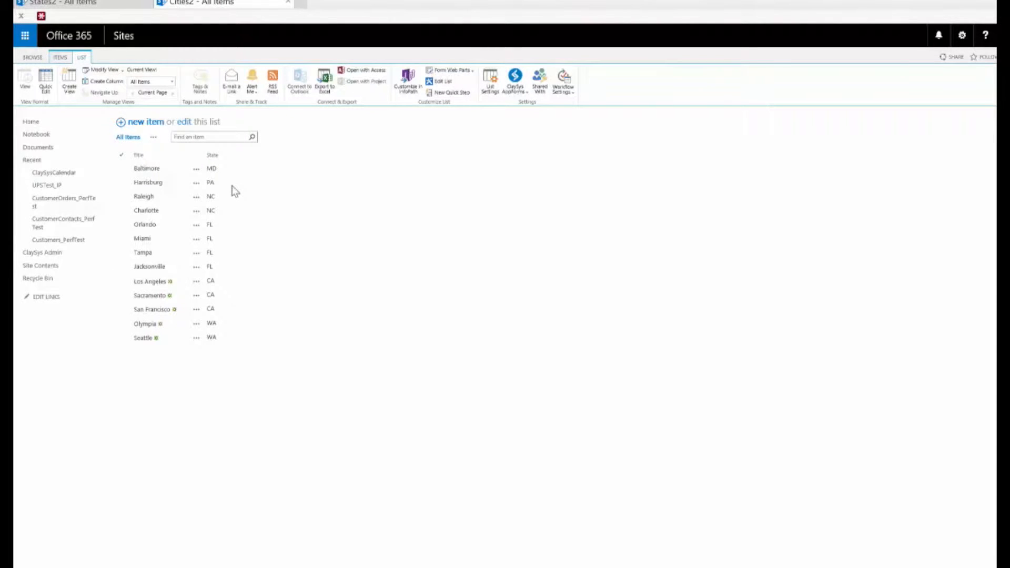
left_click(163, 185)
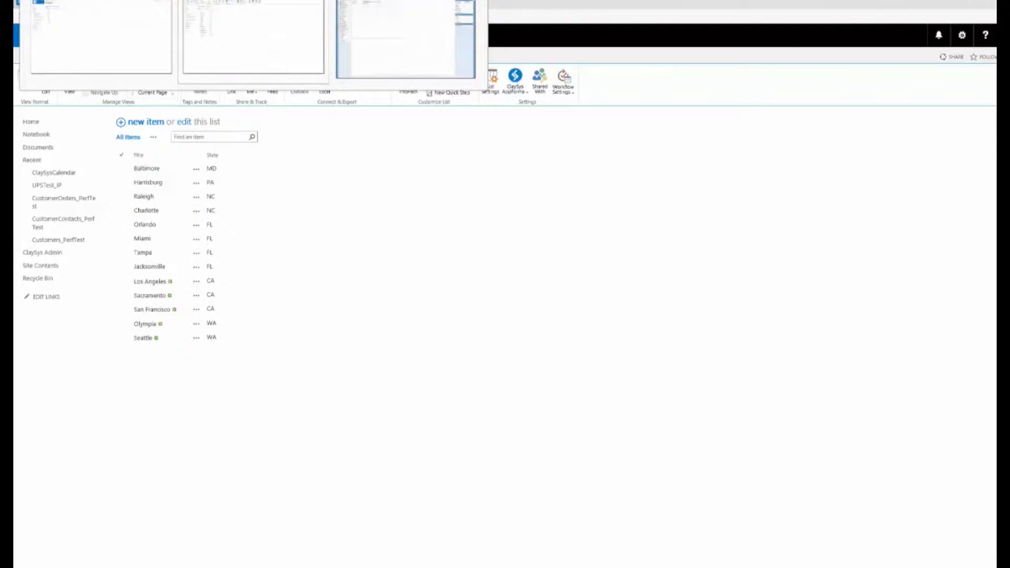
left_click(410, 63)
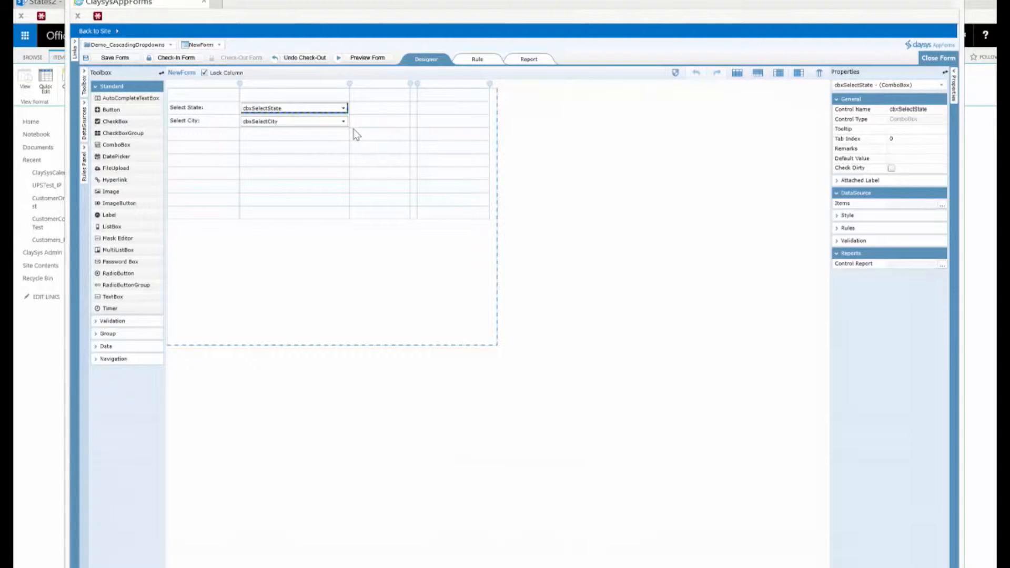
- Set the item source of the cbxSelectState combo box to SharePoint
left_click(333, 147)
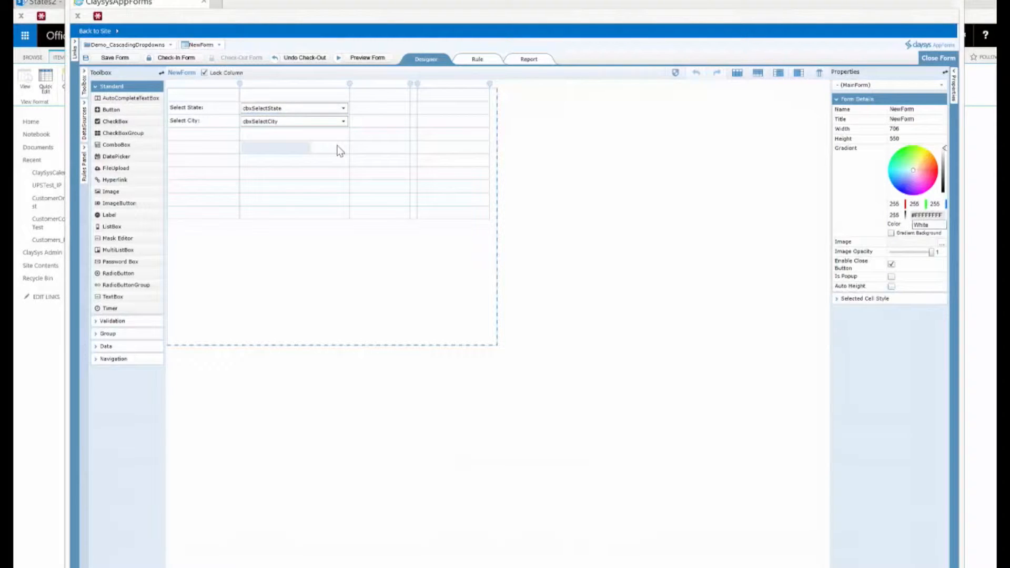
left_click(296, 111)
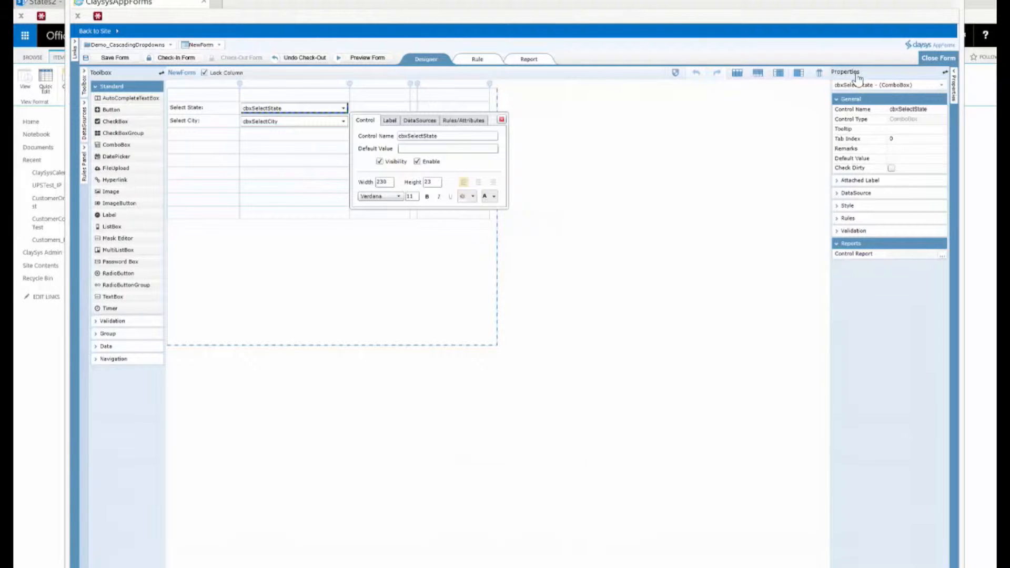
left_click(862, 194)
left_click(942, 207)
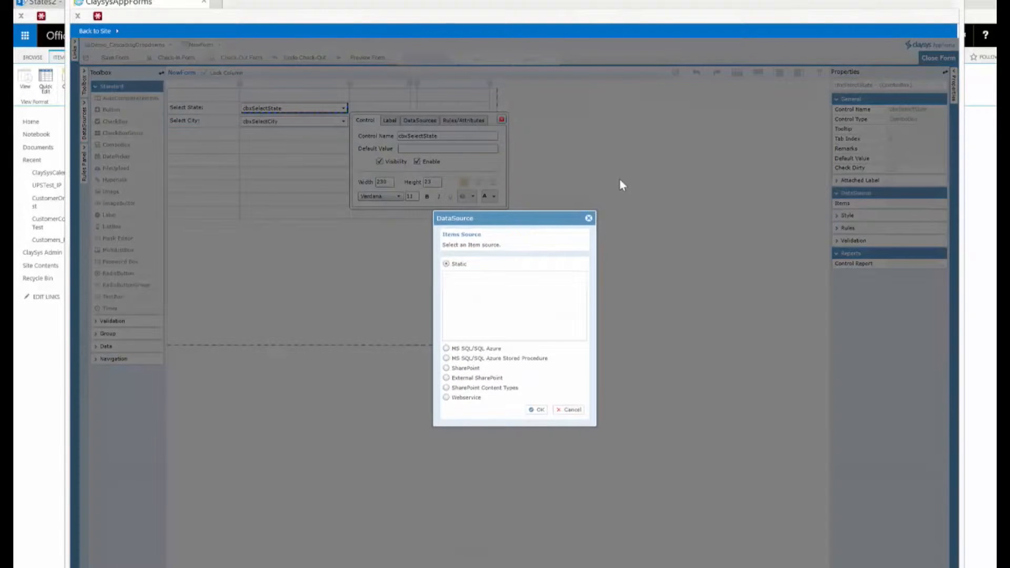
left_click_drag(536, 222, 514, 166)
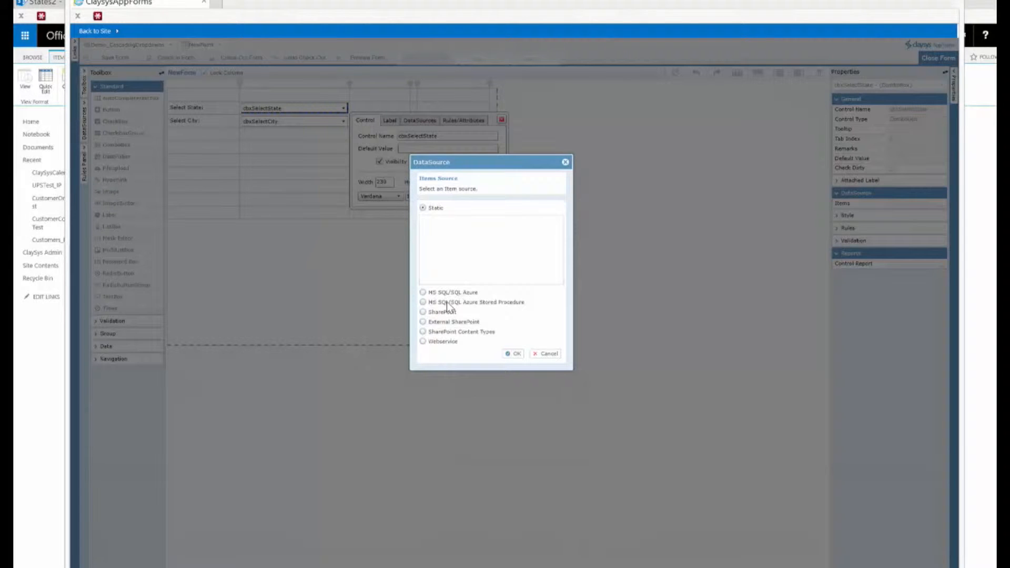
left_click(422, 312)
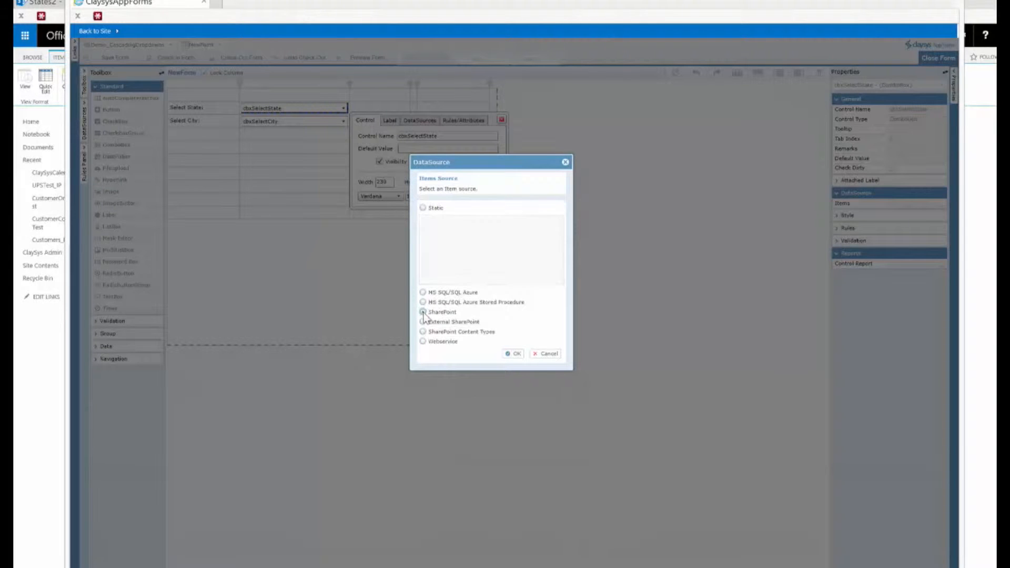
left_click(514, 354)
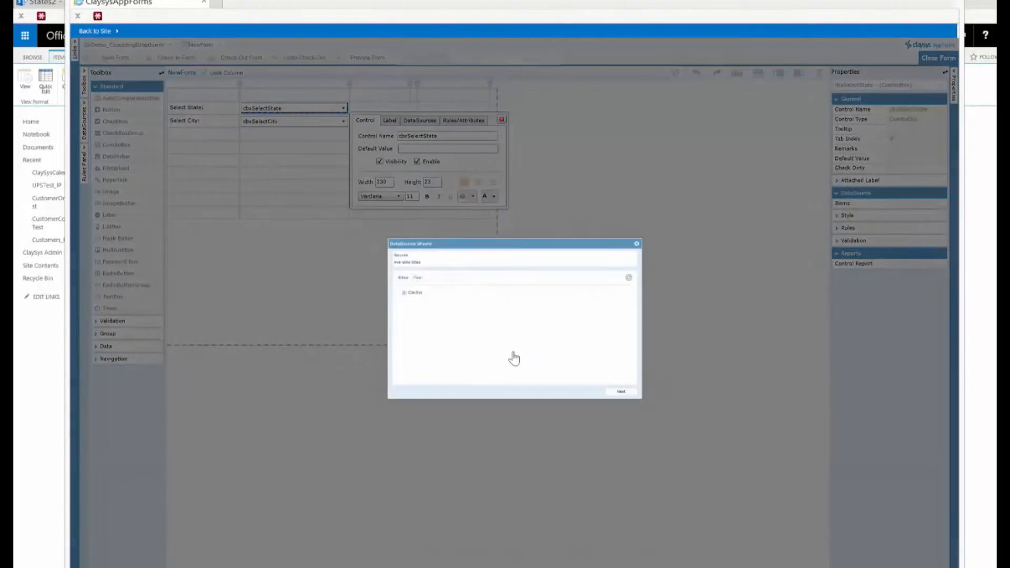
- Choose the ClaySys site and the States2 list as the state combo box's data source
left_click_drag(557, 219, 545, 192)
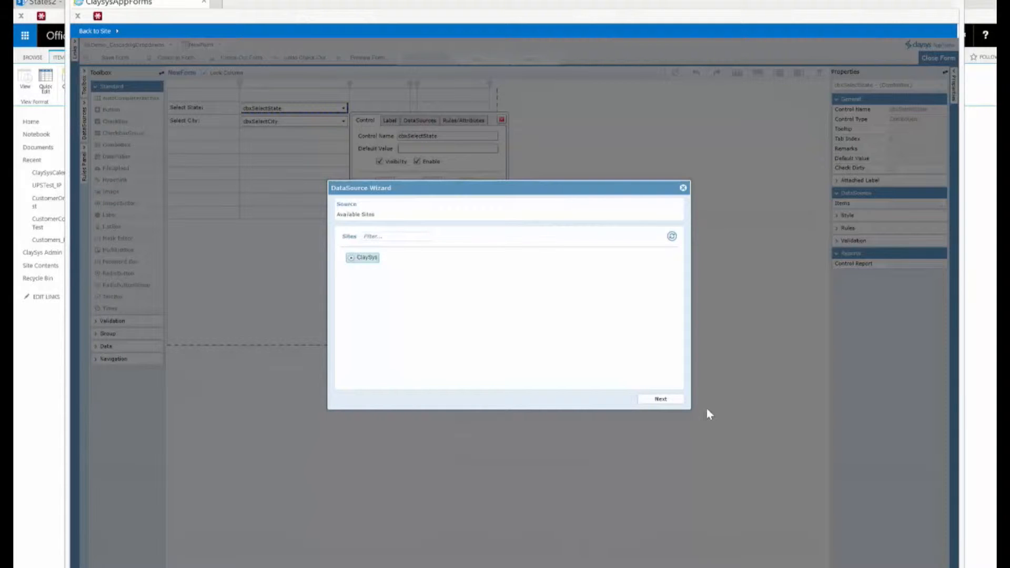
left_click(660, 401)
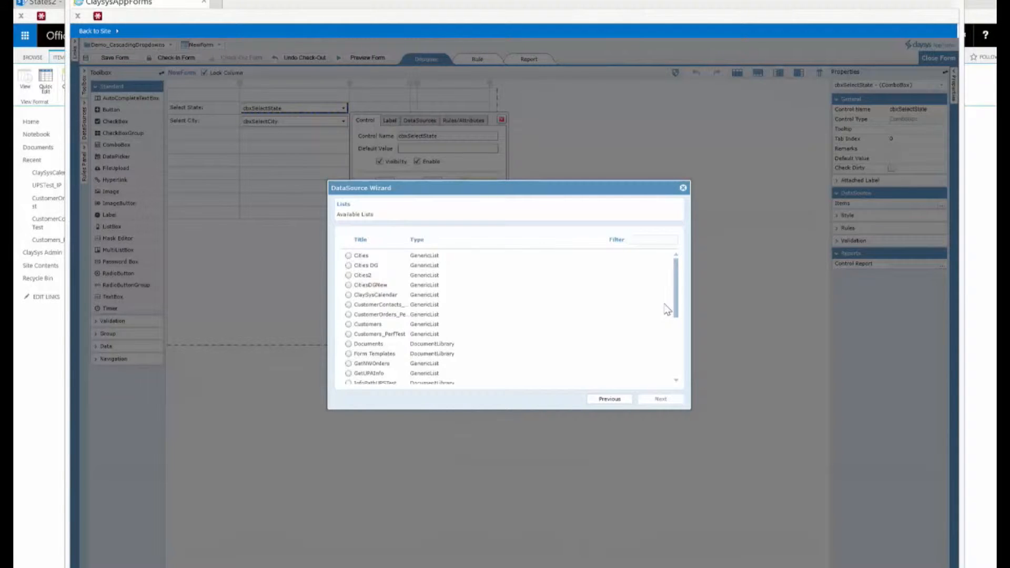
left_click_drag(679, 286, 680, 368)
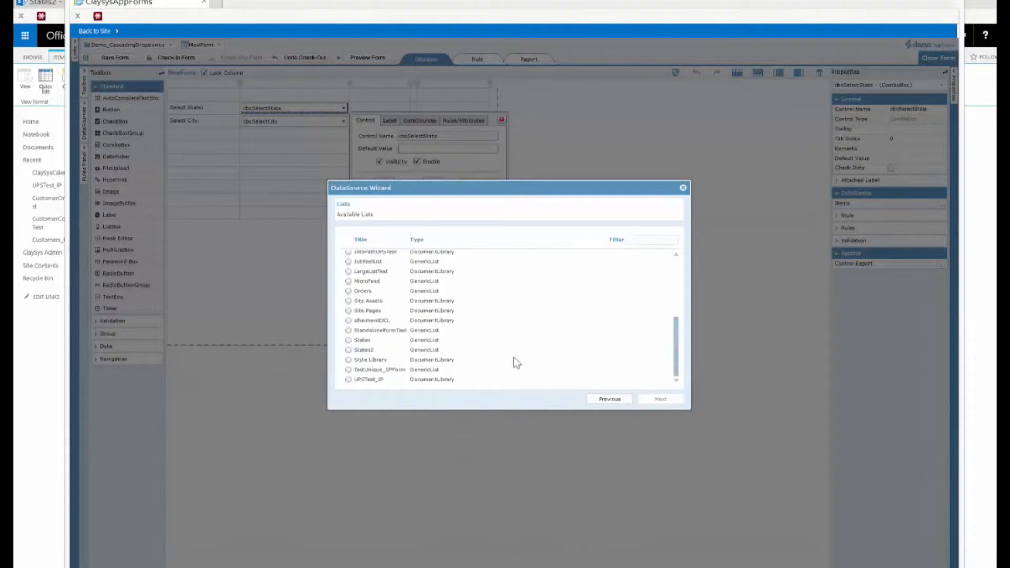
left_click(349, 350)
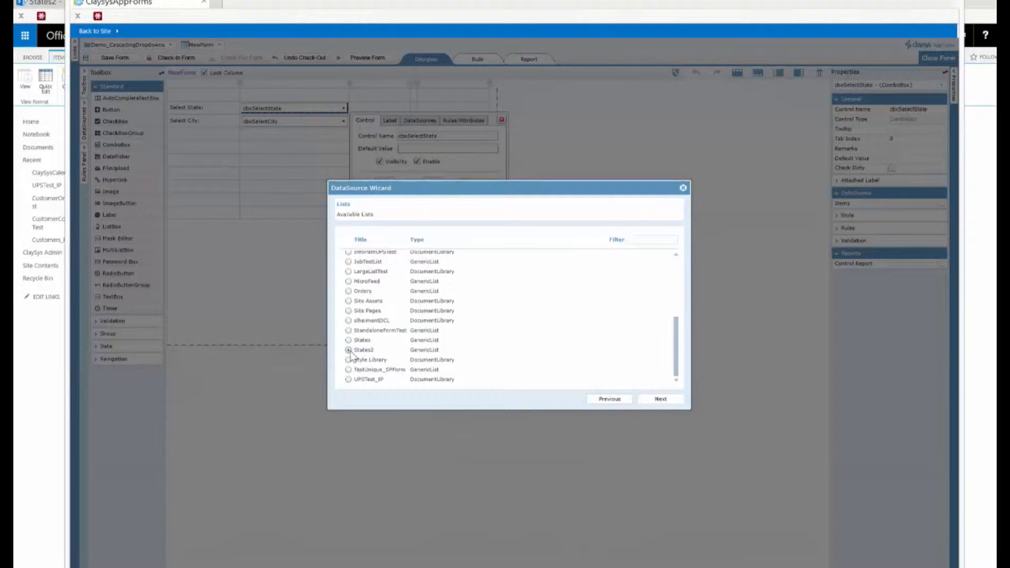
left_click(661, 400)
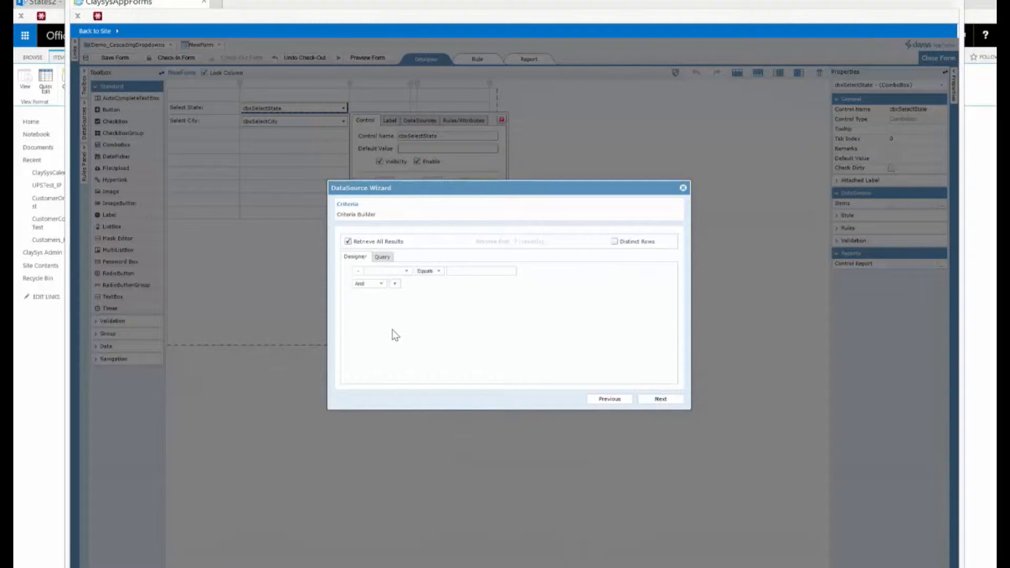
- Keep all results and set the Title column as both value and display member
left_click(659, 401)
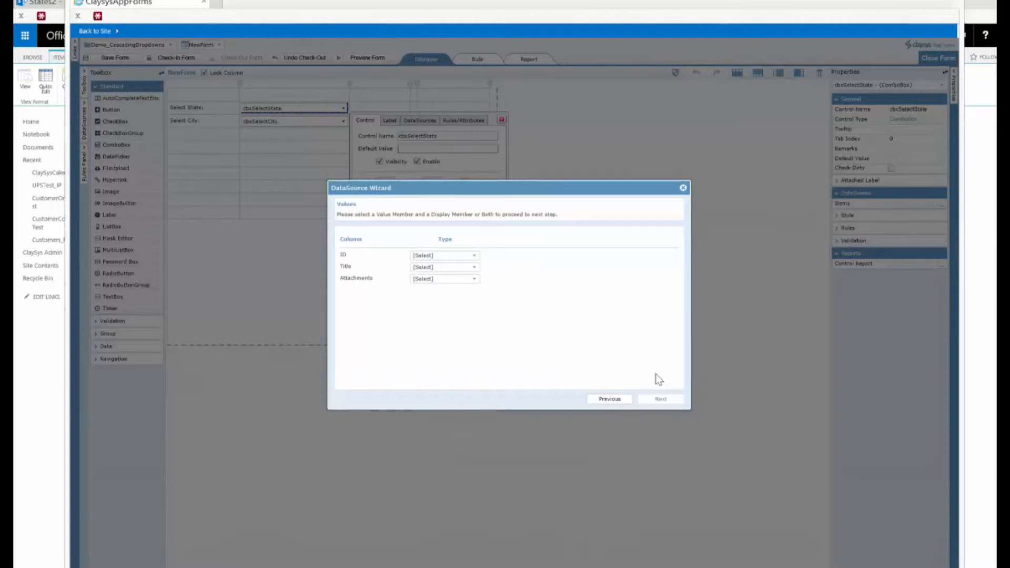
left_click(475, 269)
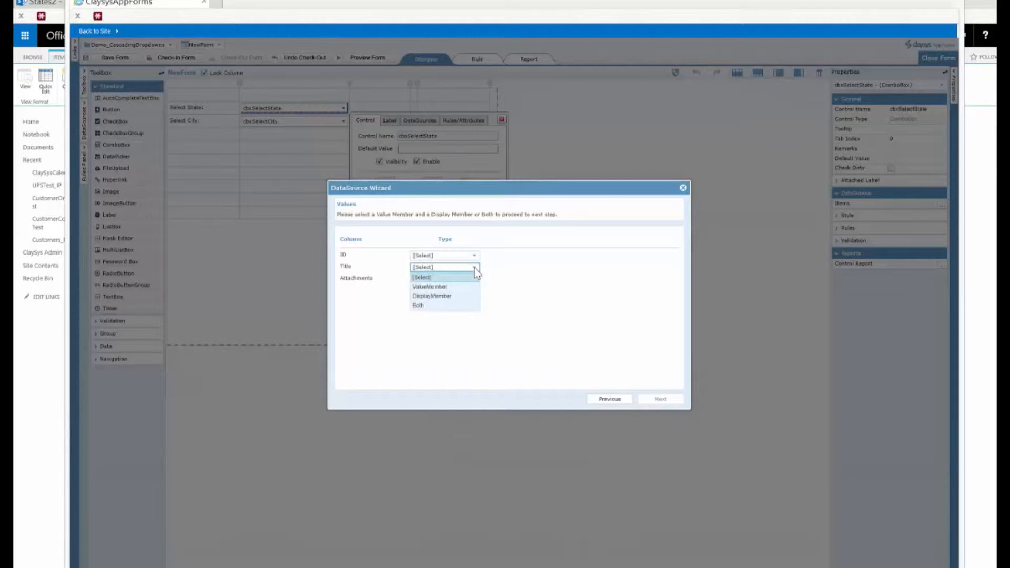
left_click(433, 305)
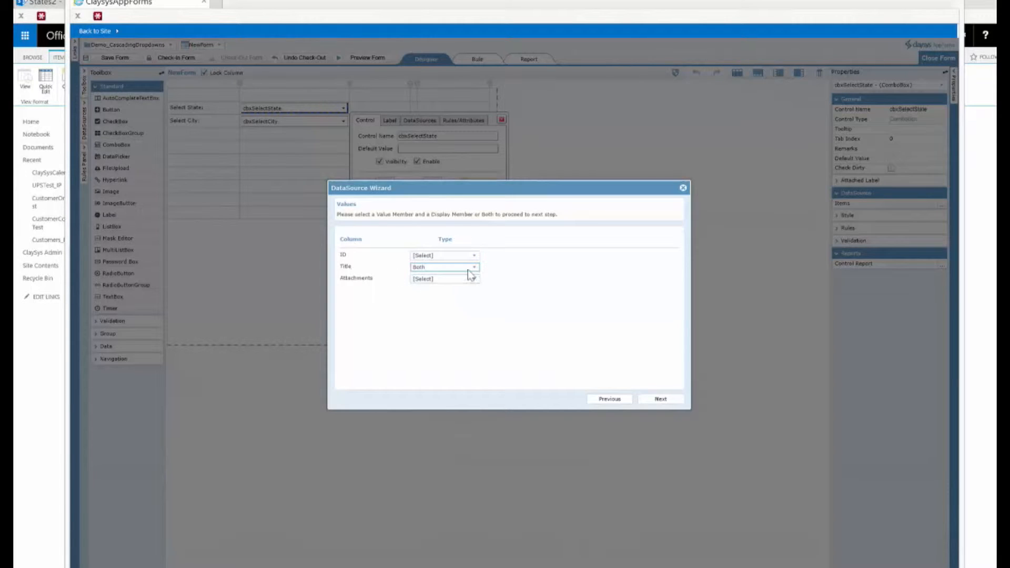
left_click(659, 399)
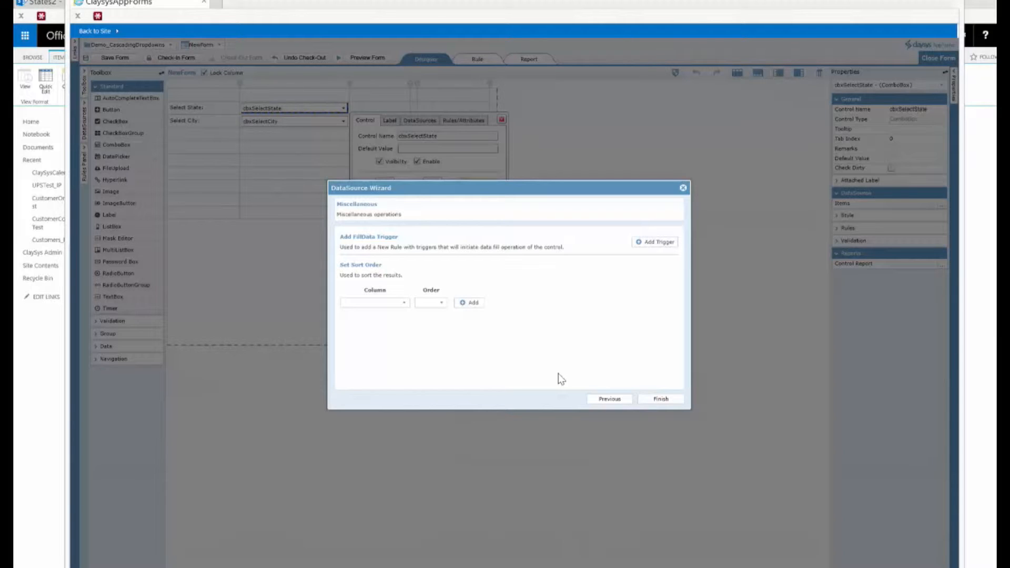
- Add an ascending sort order on the Title column
left_click(403, 304)
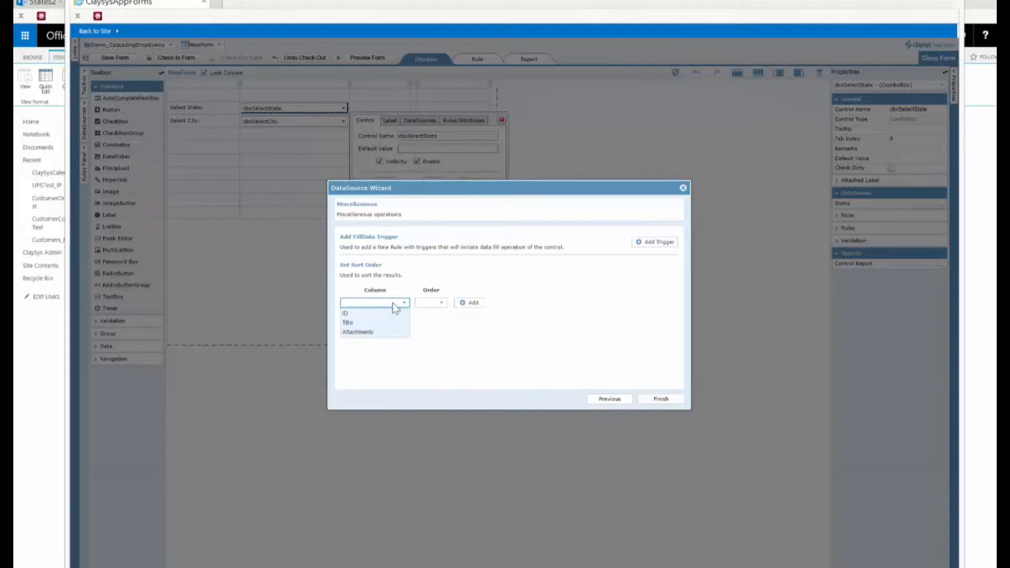
left_click(353, 323)
left_click(441, 303)
left_click(426, 313)
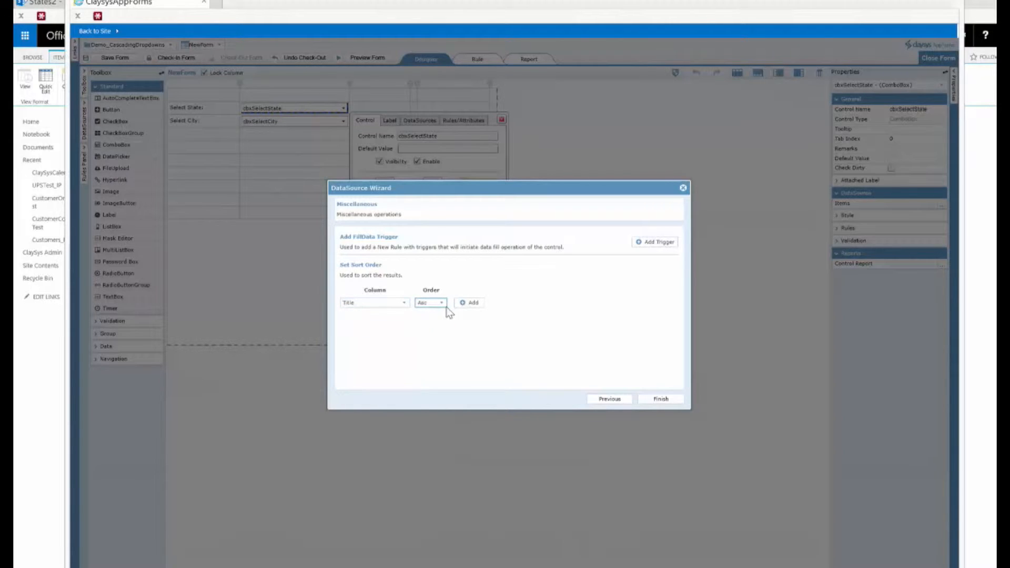
left_click(472, 306)
- Add a FormLoad fill-data trigger rule and finish the data source wizard
left_click_drag(554, 186, 554, 187)
left_click(643, 243)
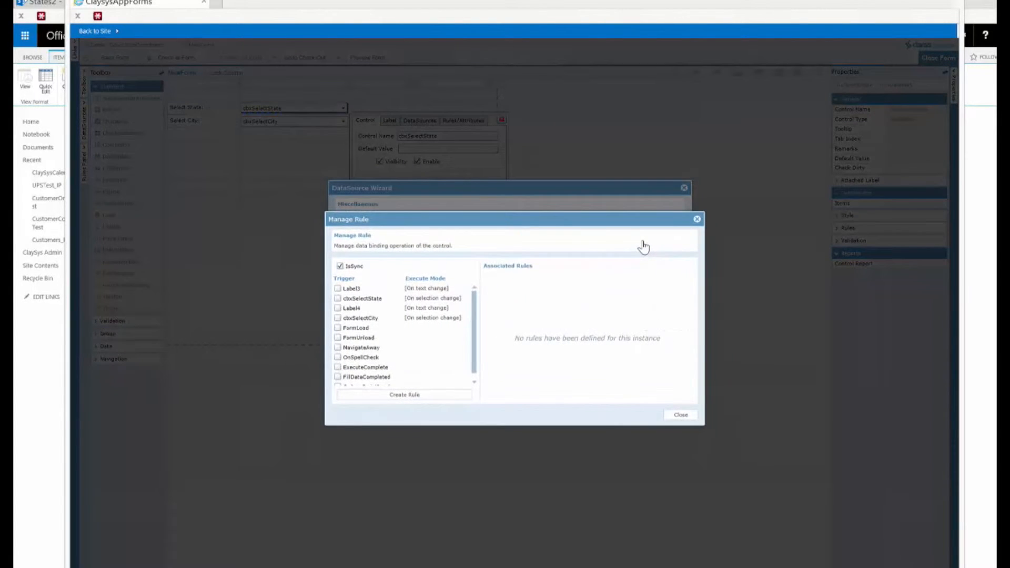
left_click(338, 328)
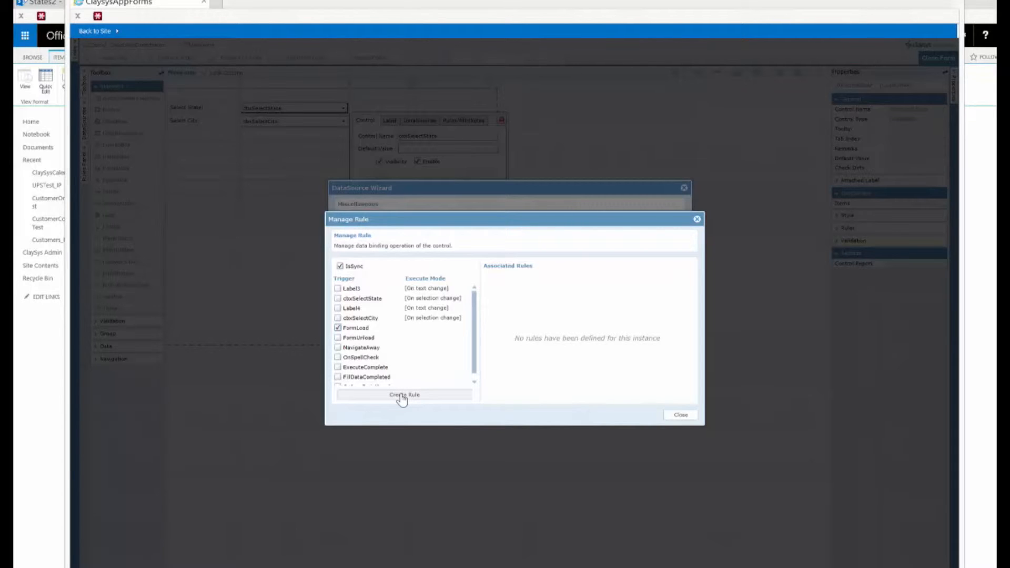
left_click(418, 396)
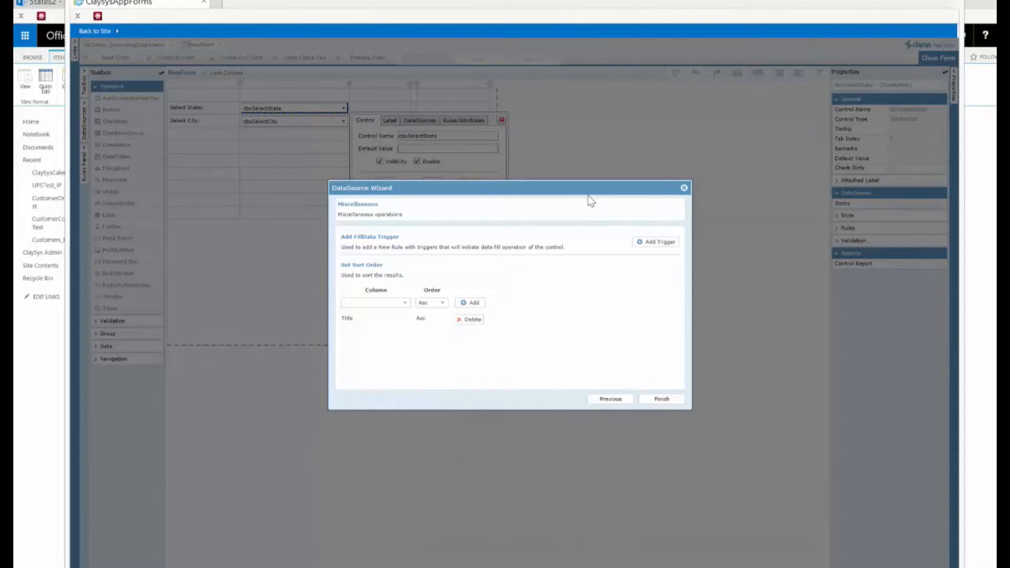
left_click(666, 403)
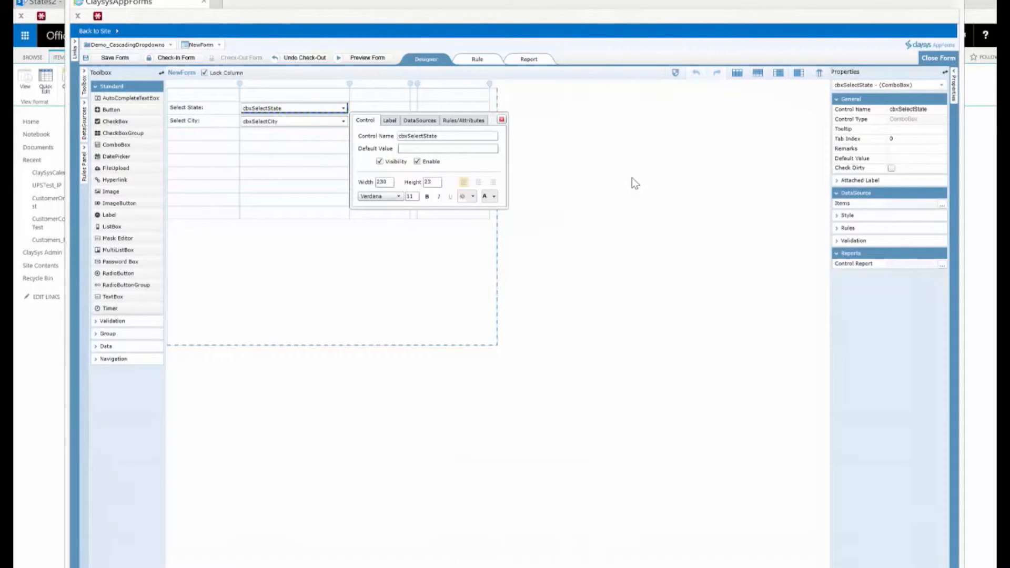
- Inspect the generated On_FormLoad rule in the rule editor and return to the designer
left_click(488, 65)
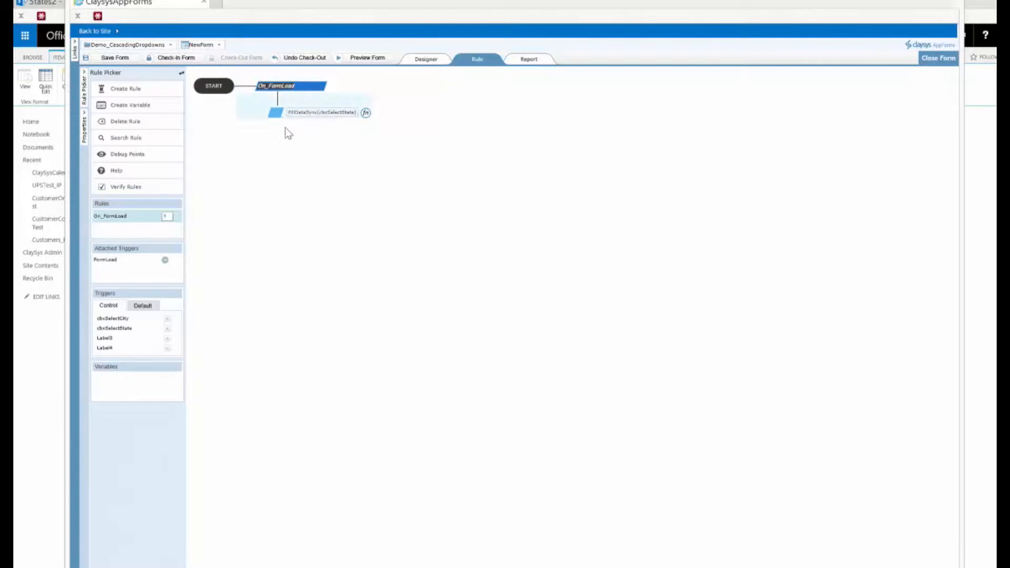
double_click(308, 113)
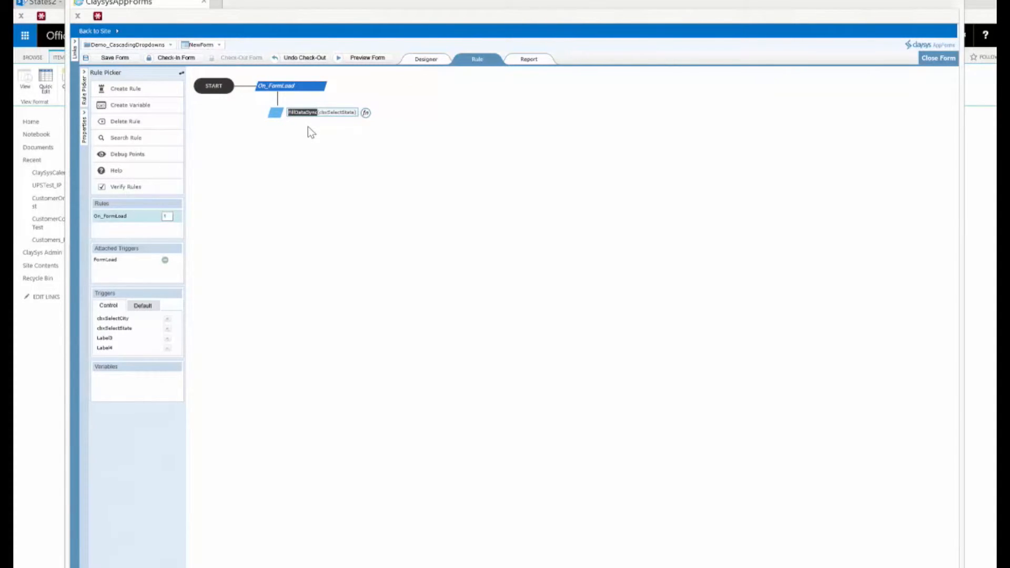
double_click(340, 112)
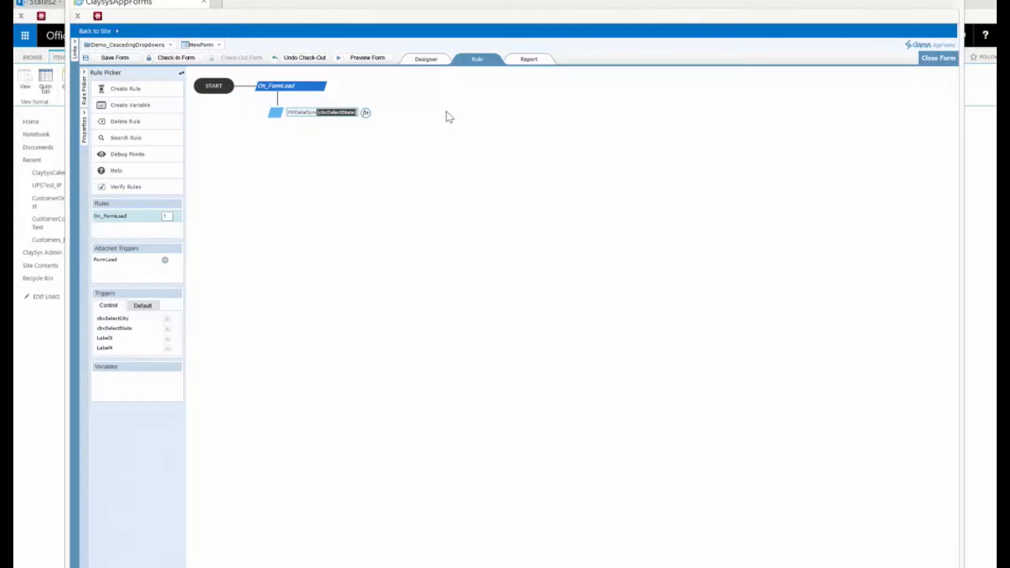
left_click(426, 60)
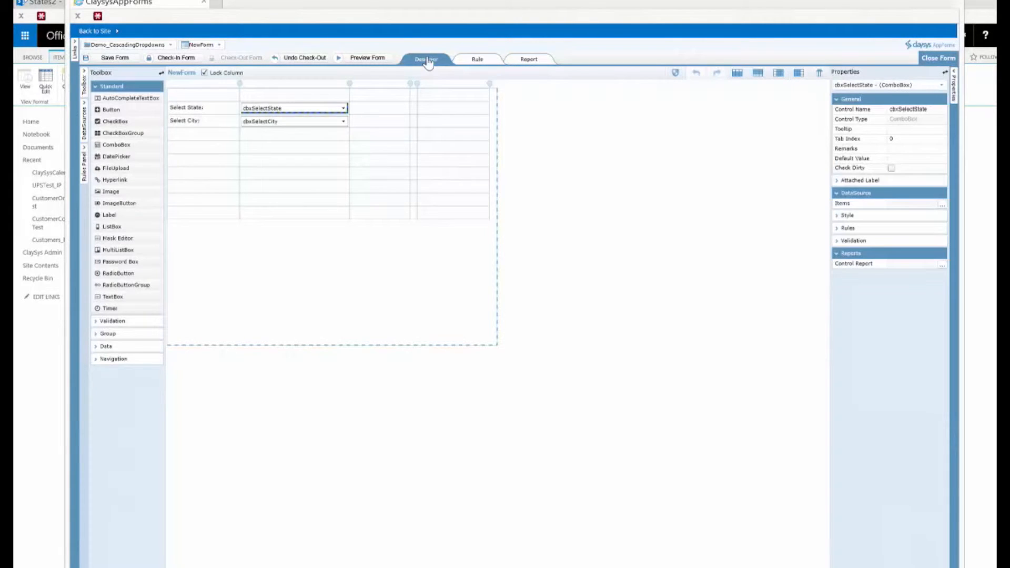
- Preview the form, test the state dropdown by choosing CA, and close the preview
left_click(376, 59)
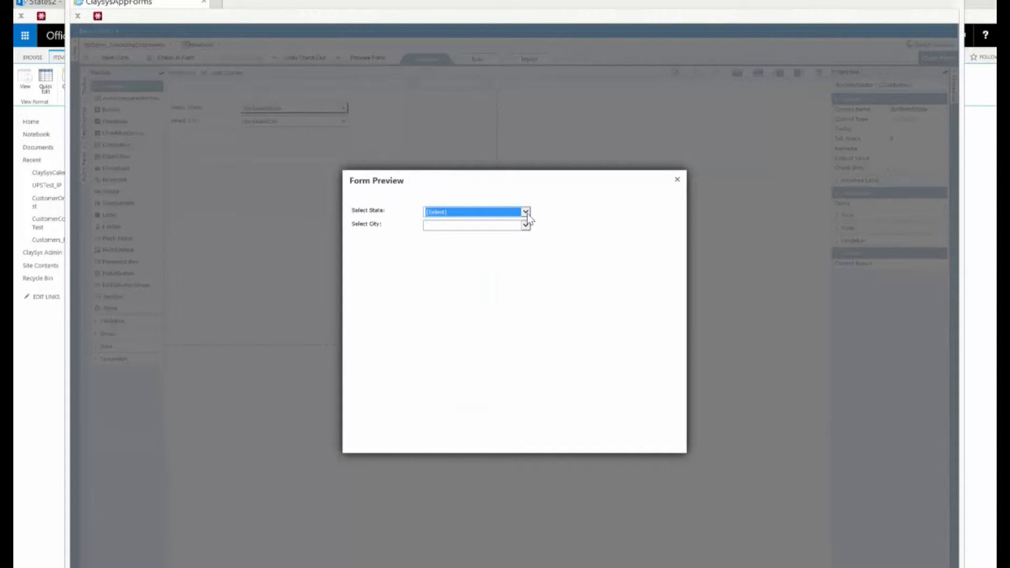
left_click(525, 212)
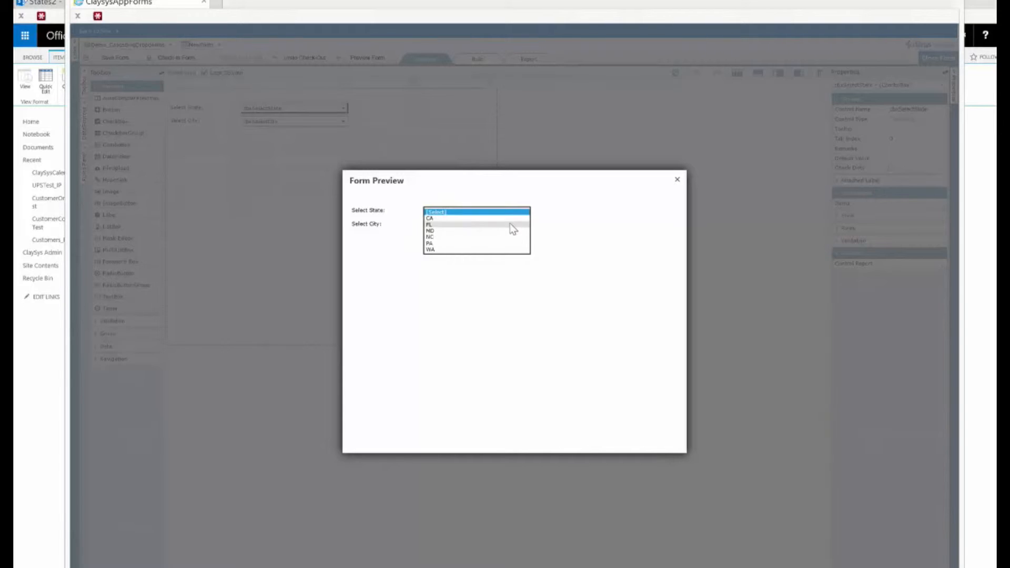
left_click(510, 218)
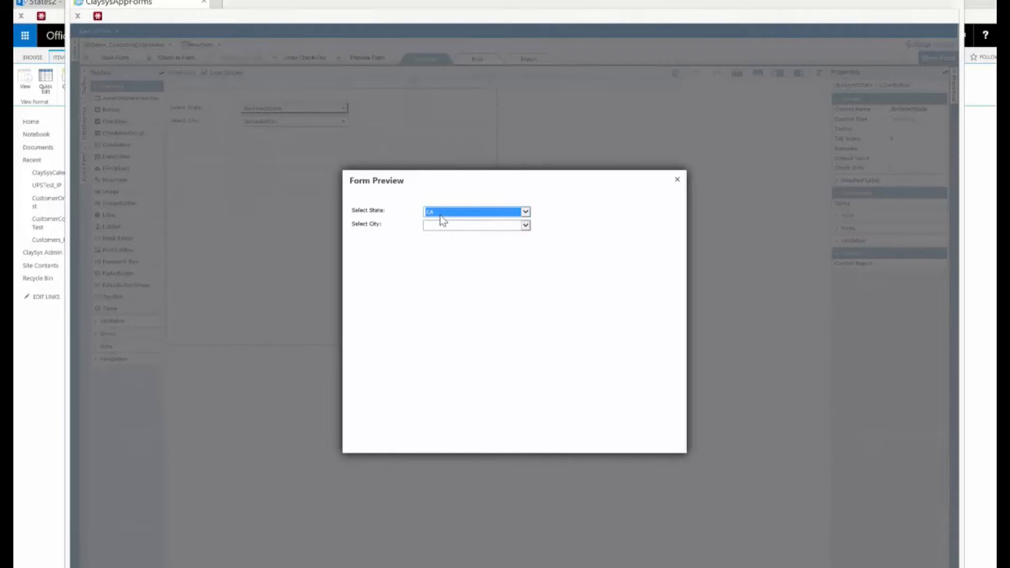
left_click(678, 180)
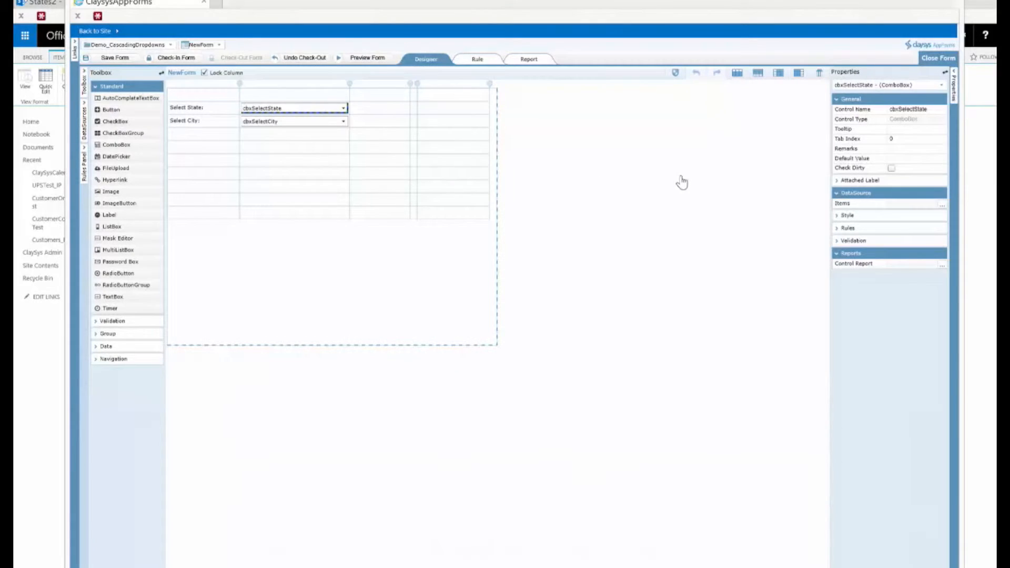
- Set the item source of the cbxSelectCity combo box to SharePoint
left_click(298, 123)
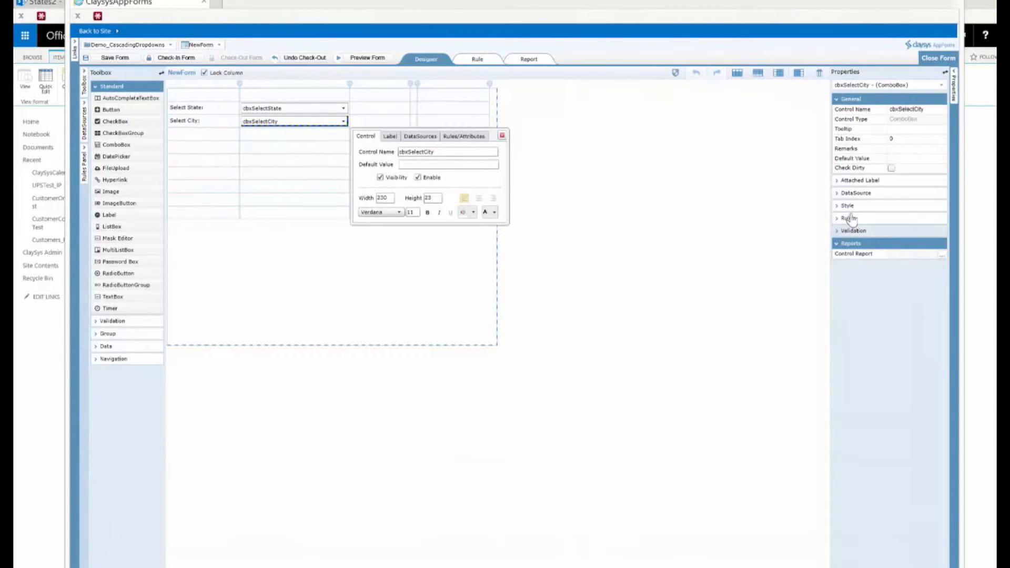
left_click(849, 193)
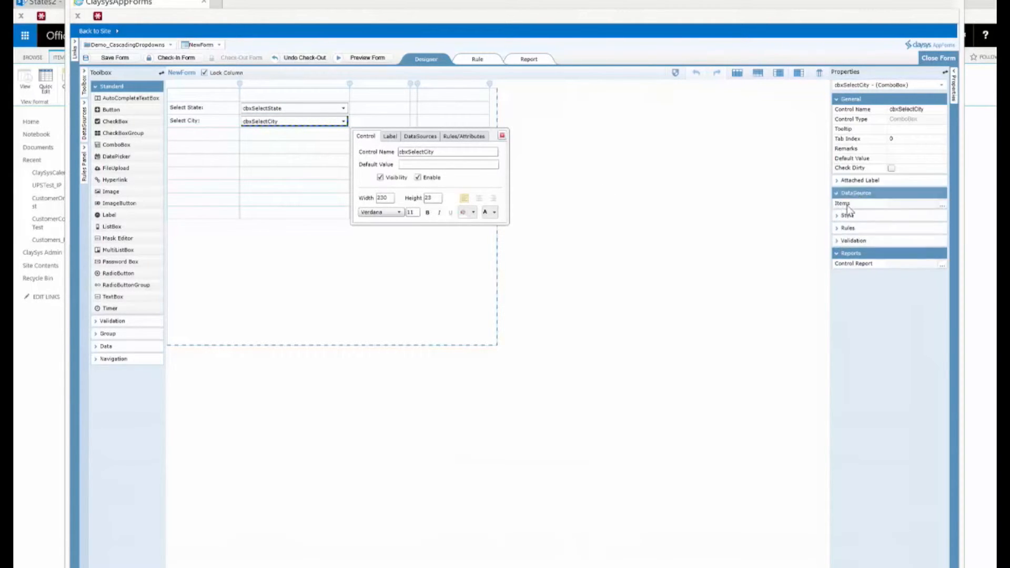
left_click(942, 205)
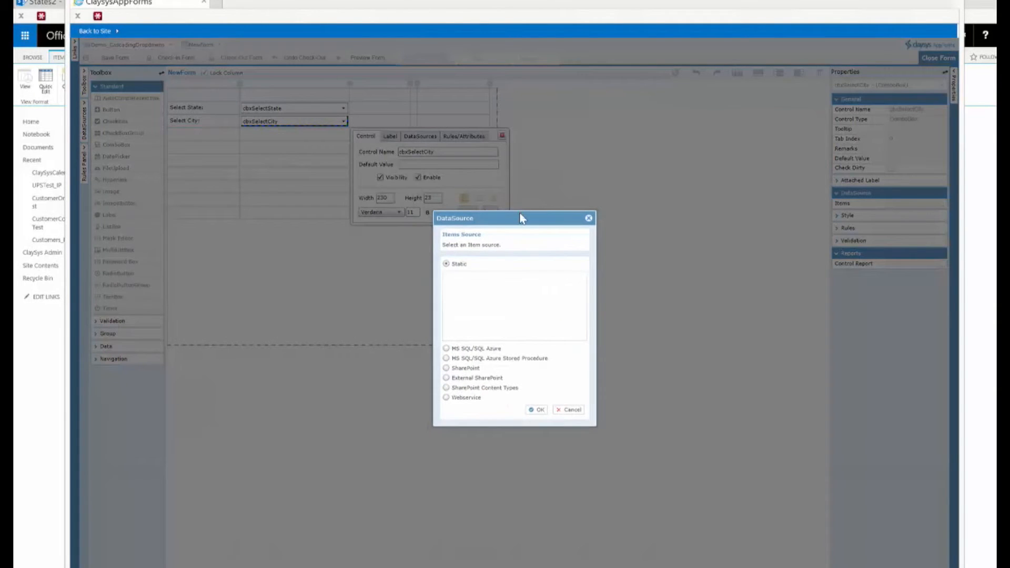
left_click_drag(518, 216, 518, 198)
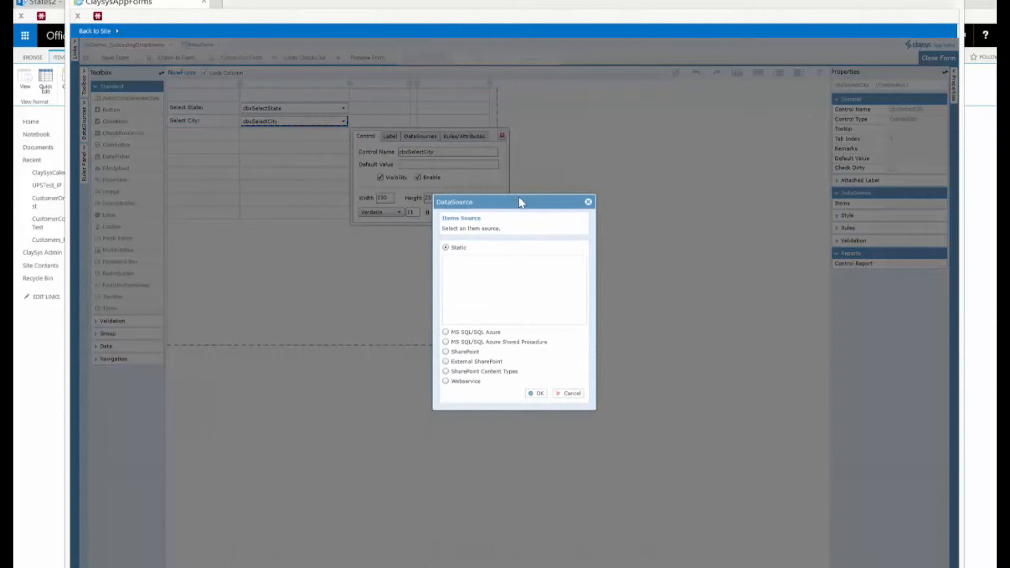
left_click(446, 352)
left_click(536, 394)
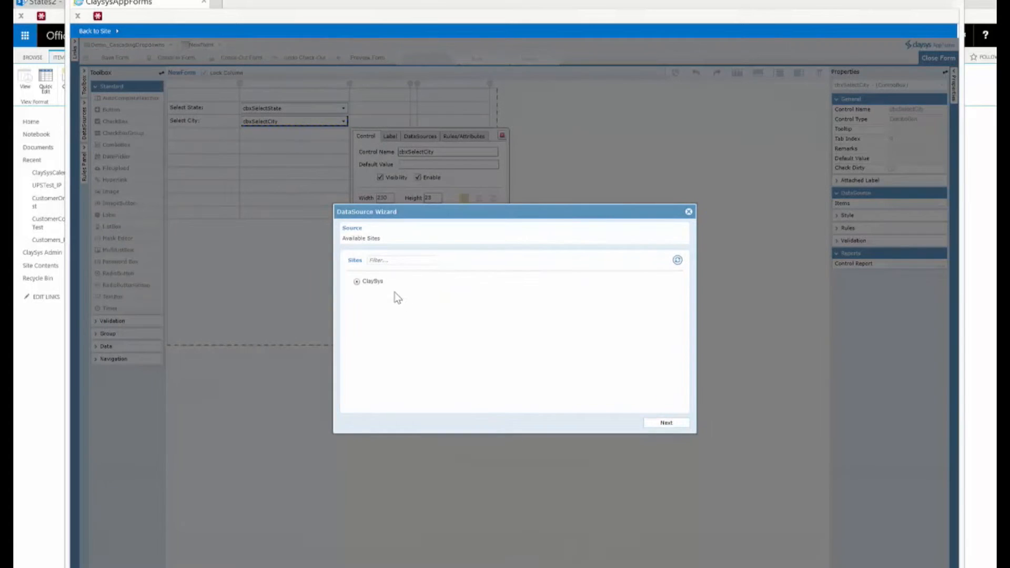
- Choose the ClaySys site and the Cities2 list as the city combo box's data source
left_click(375, 281)
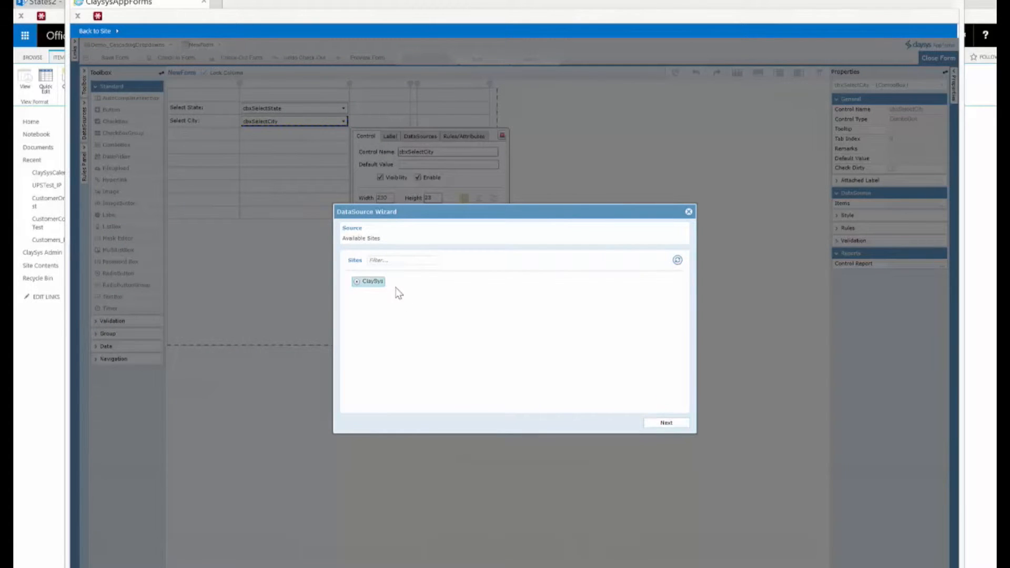
left_click(675, 425)
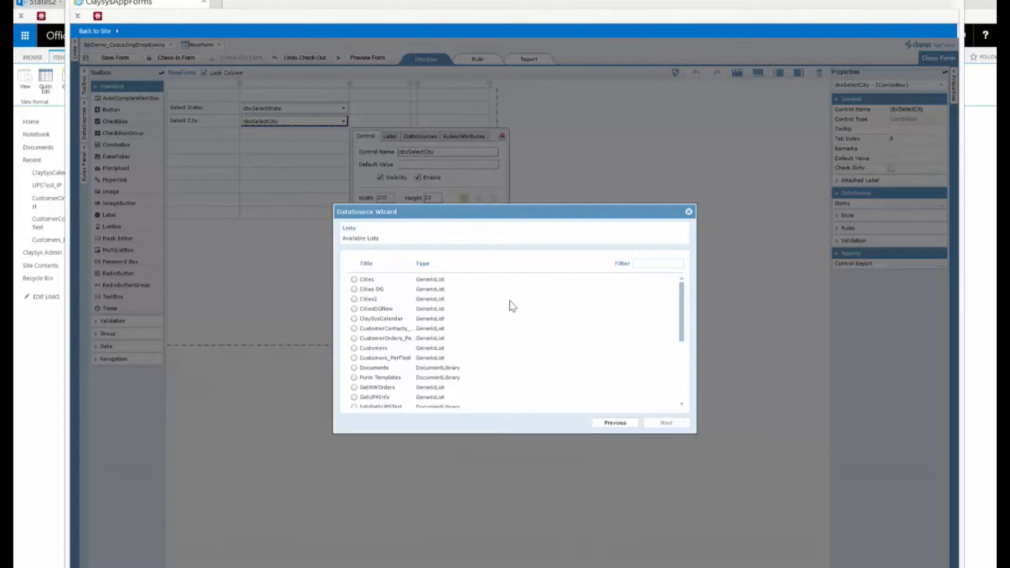
left_click(354, 299)
left_click(665, 424)
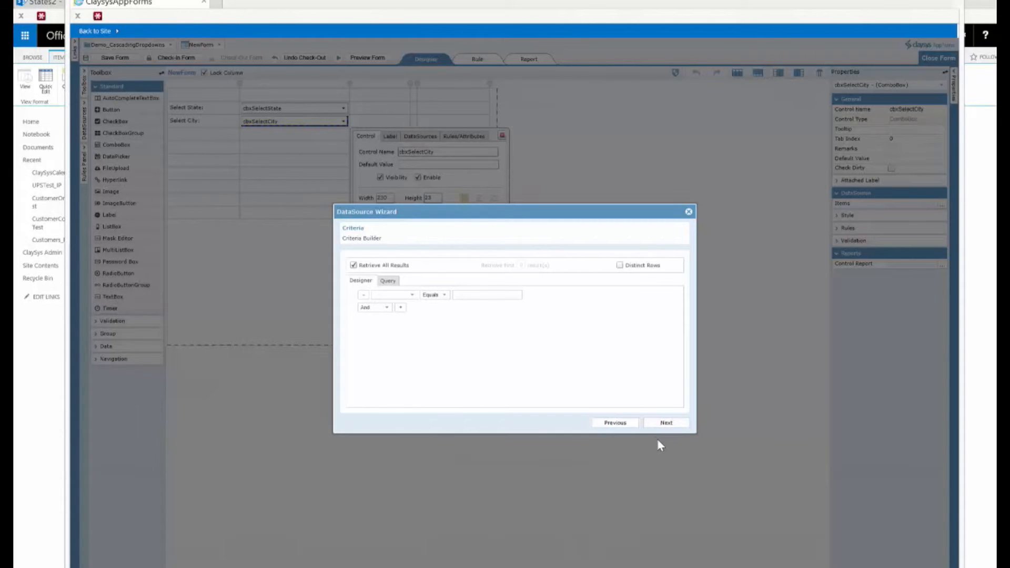
- Add a criterion where the State column equals the state combo box value, and continue
left_click(413, 295)
left_click(392, 323)
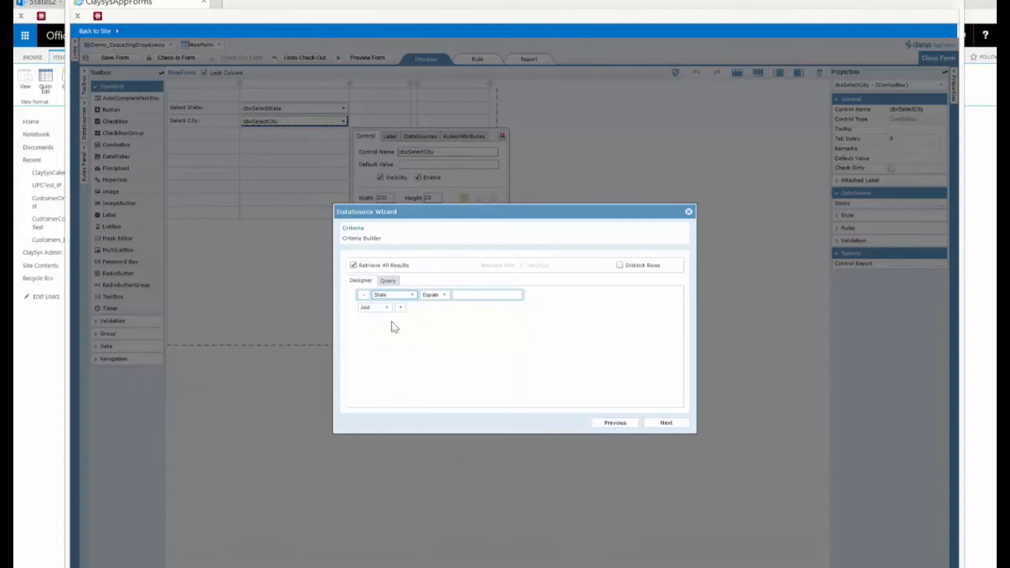
left_click(460, 296)
type("cbxSelectState")
left_click(666, 424)
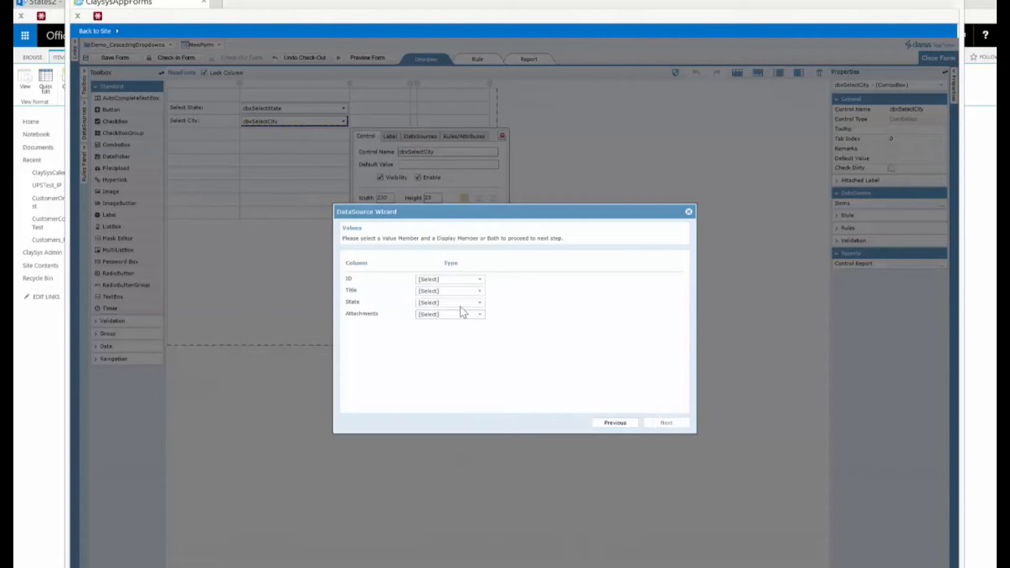
- Set the Title column as both value and display member, and continue
left_click(476, 292)
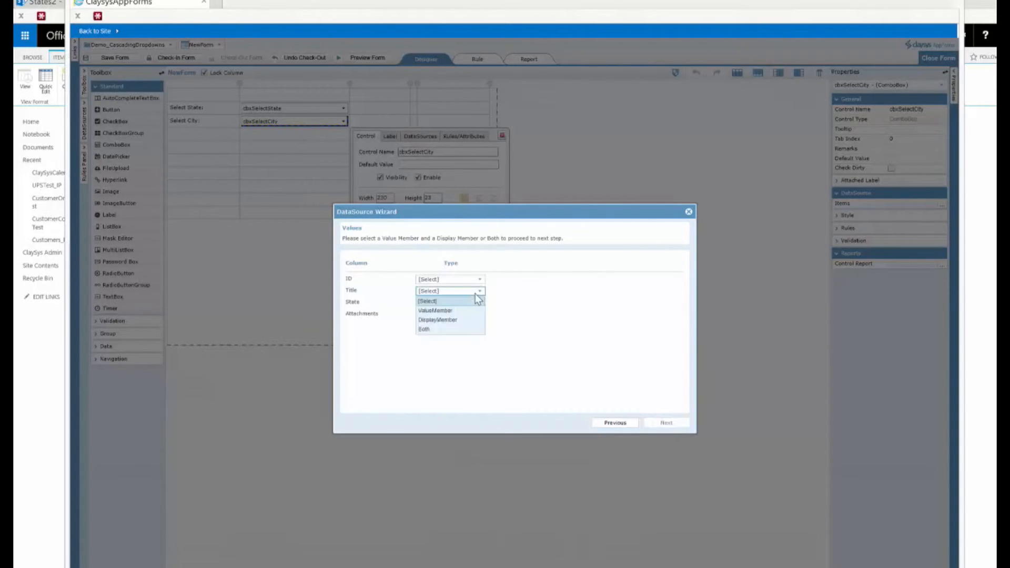
left_click(424, 329)
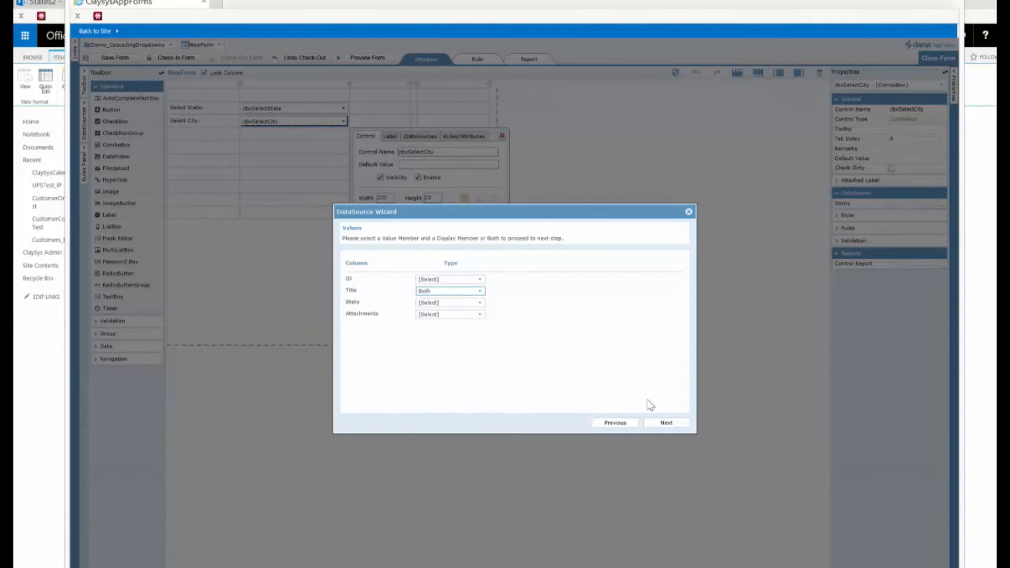
left_click(670, 424)
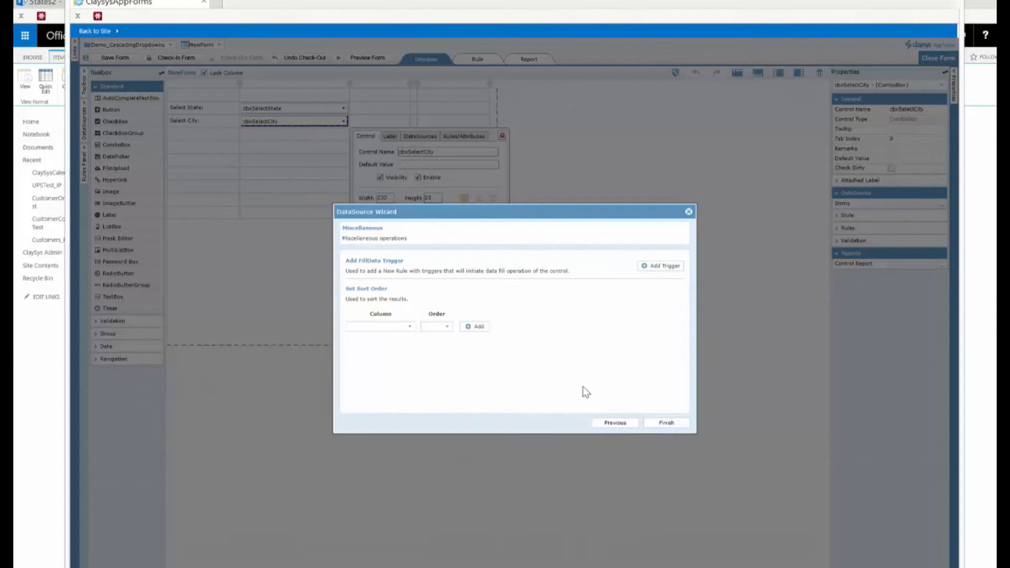
- Add a sort order on the Title column, ascending
left_click(410, 327)
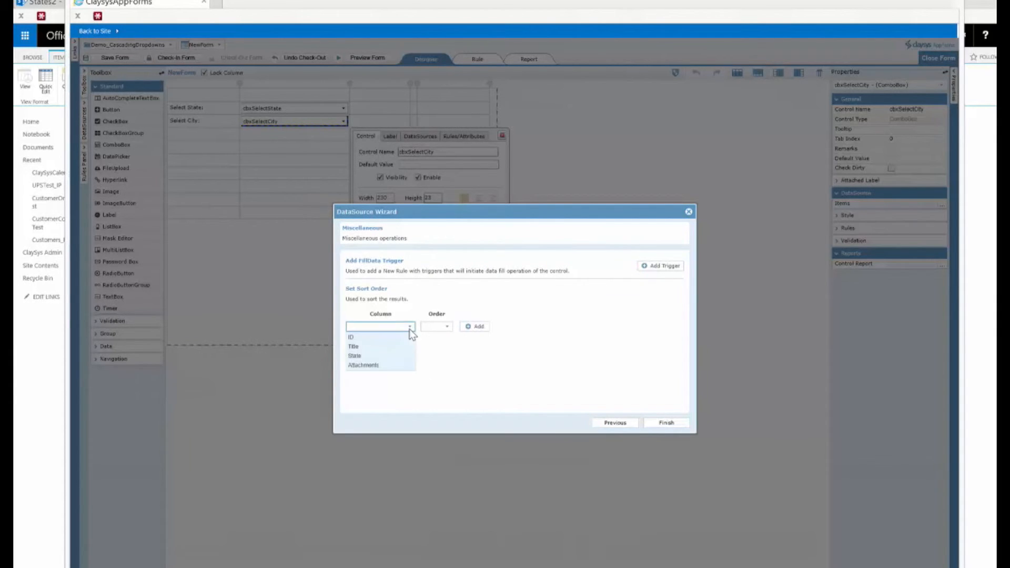
left_click(361, 346)
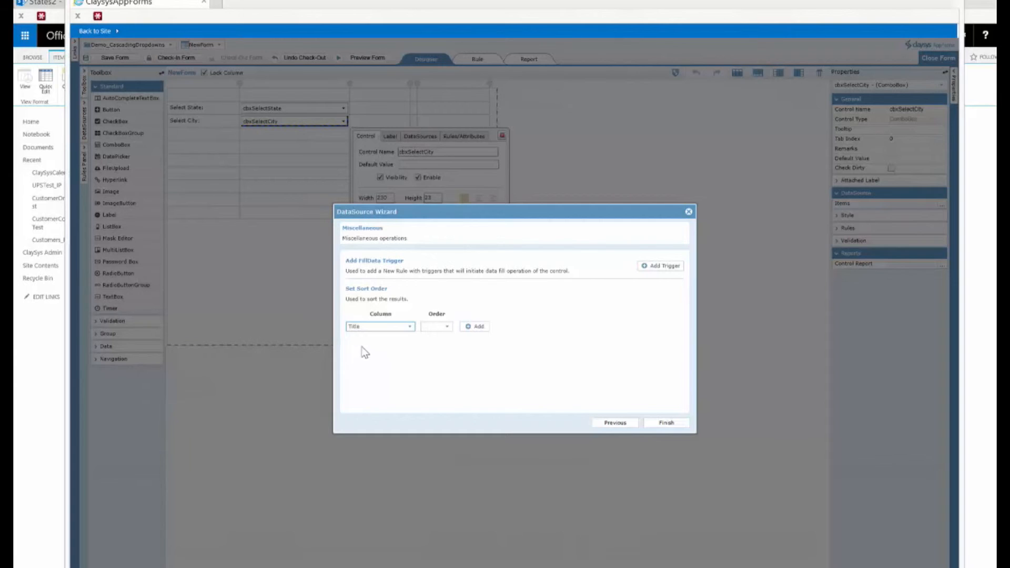
left_click(433, 328)
left_click(476, 327)
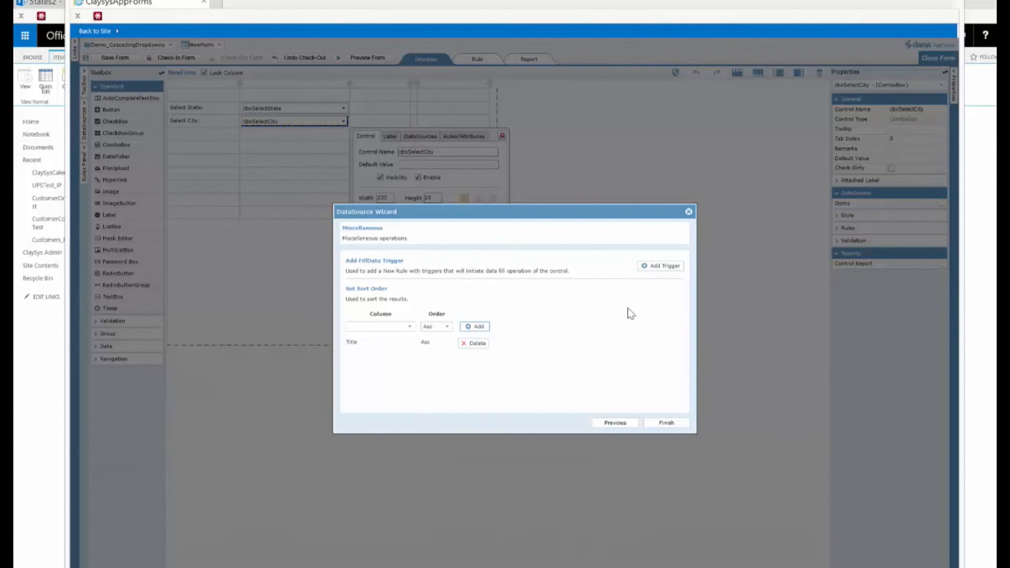
- Add a fill-data trigger on cbxSelectState selection change, create the rule, and finish the wizard
left_click(653, 269)
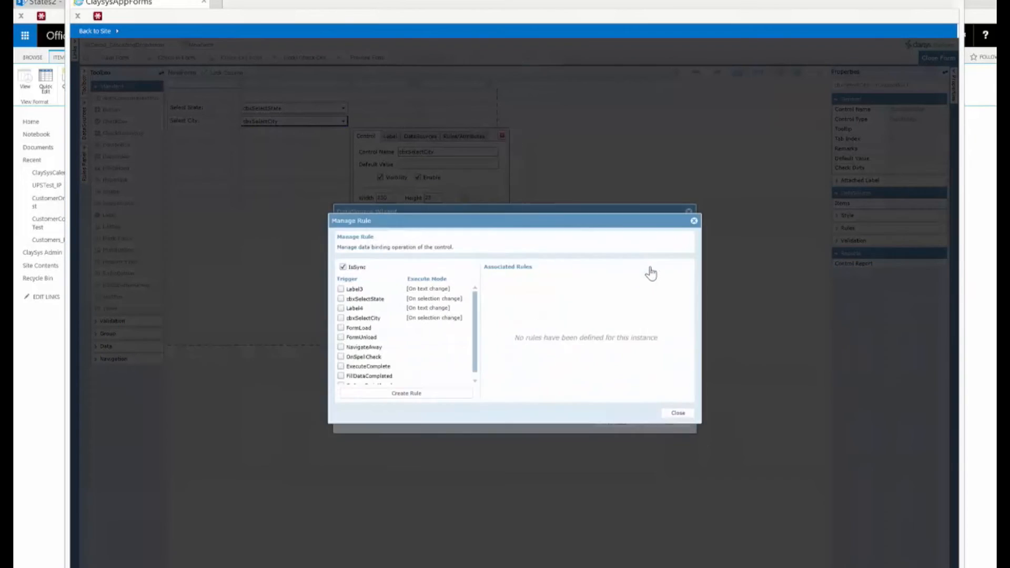
left_click(338, 298)
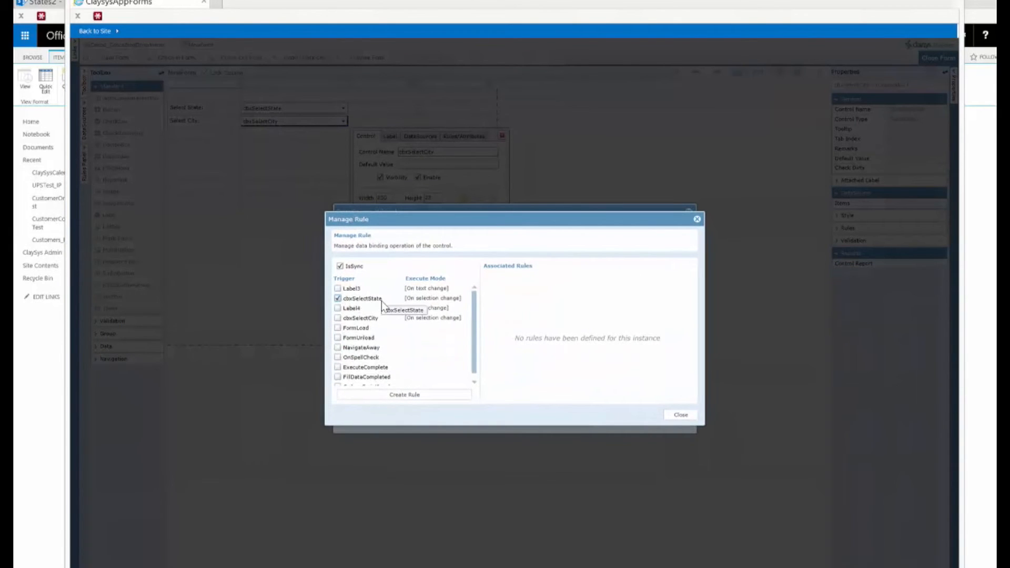
left_click(409, 395)
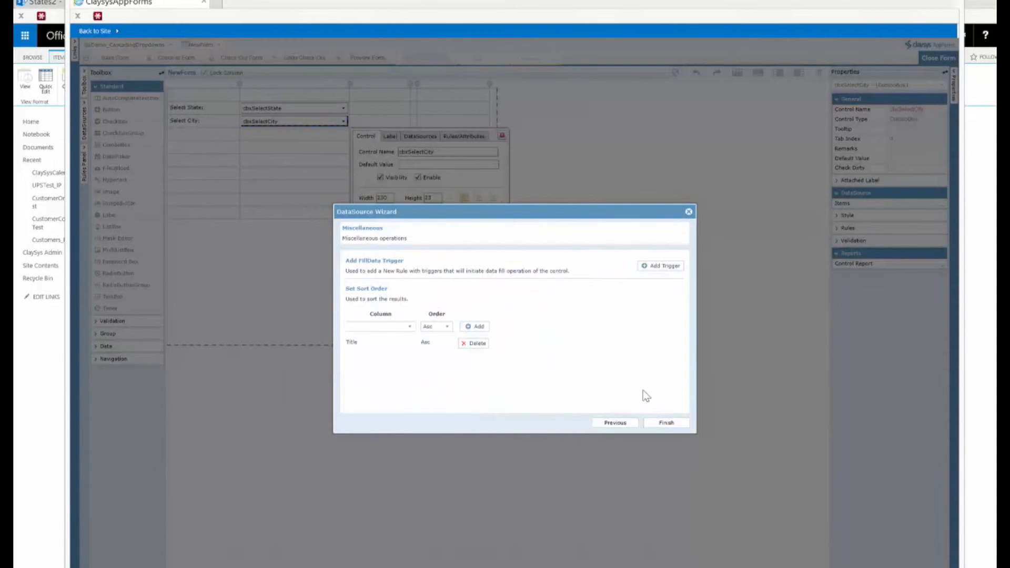
left_click(666, 422)
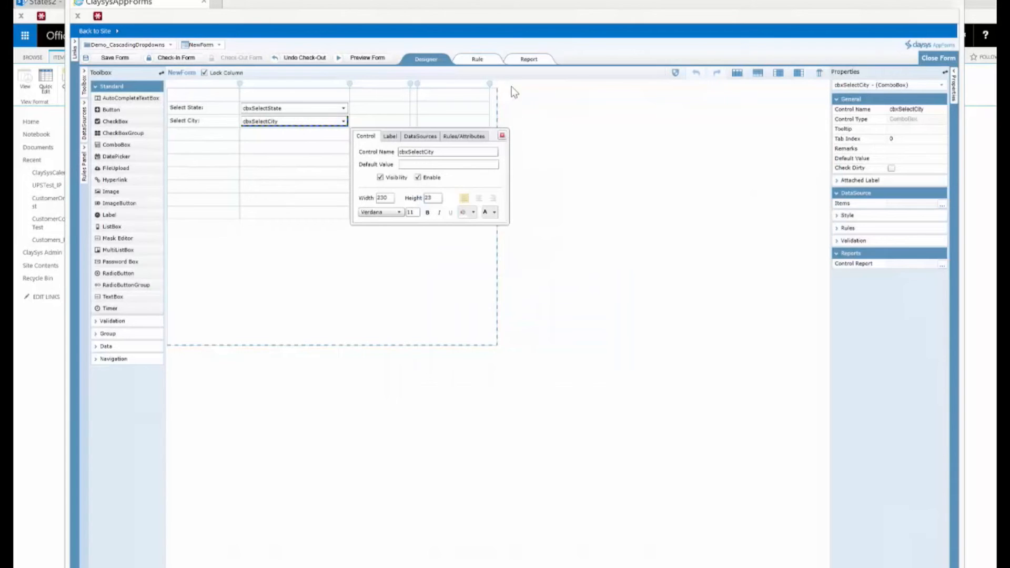
- Inspect the On_FormLoad and On_cbxSelectState rules in the rule editor and return to the designer
left_click(477, 60)
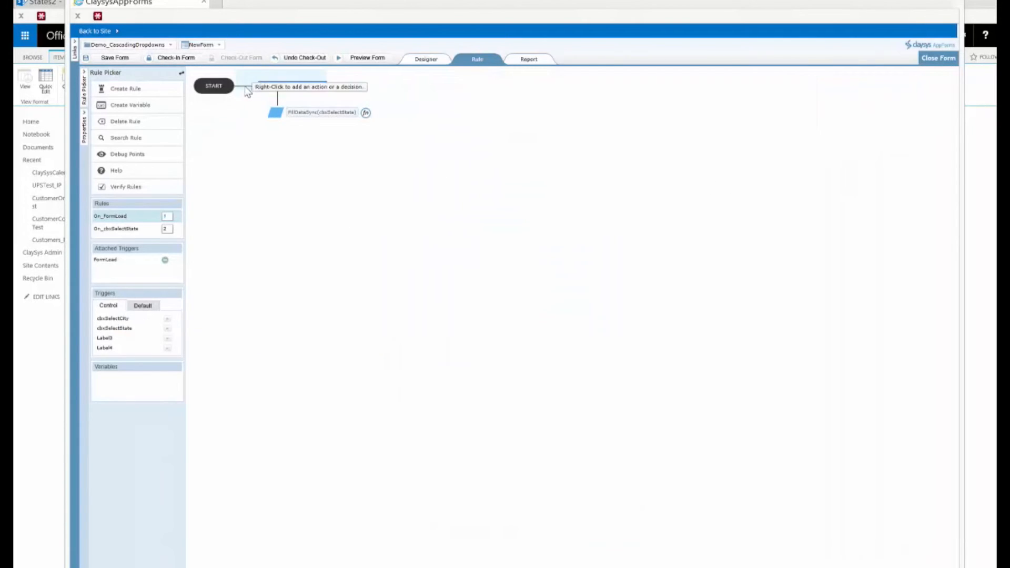
left_click(344, 113)
double_click(345, 113)
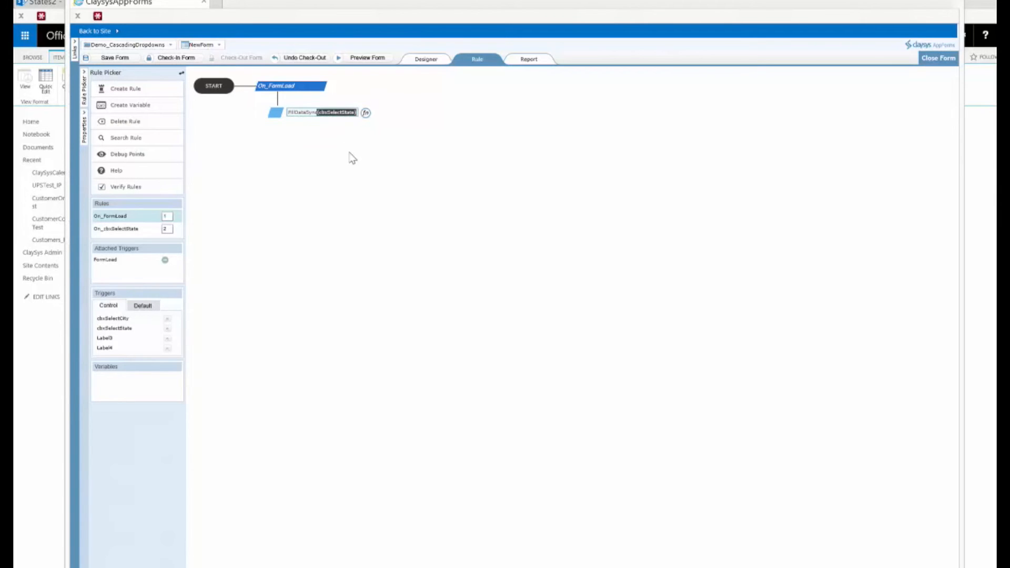
left_click(131, 230)
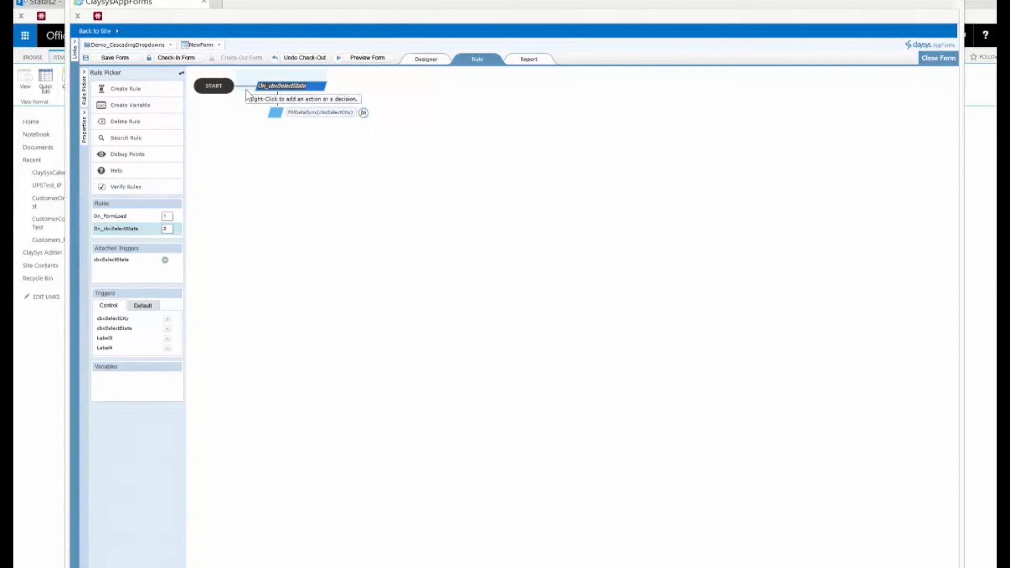
double_click(332, 113)
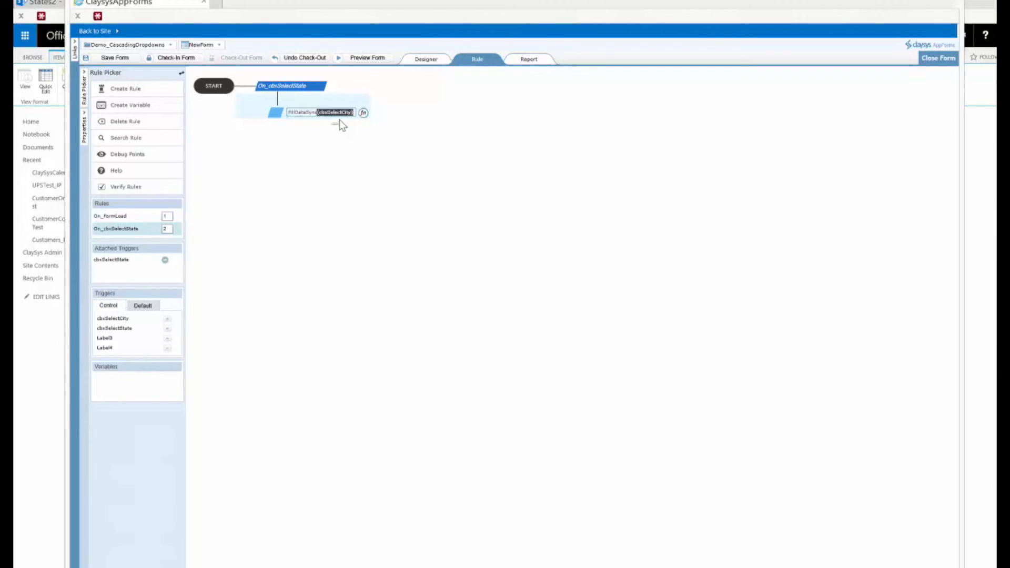
left_click(425, 60)
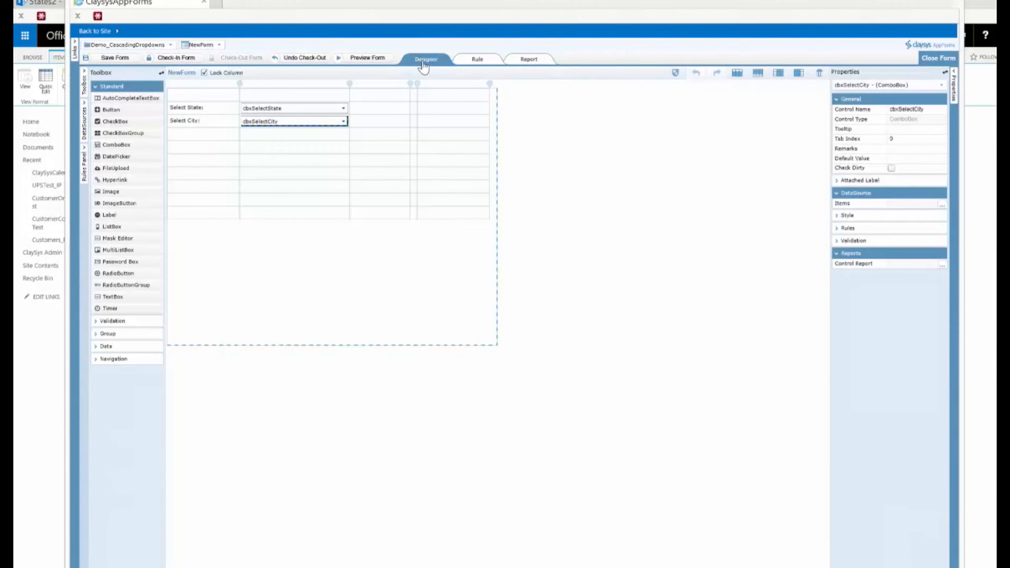
- Preview the form, choose CA as the state and pick a city from the filtered list
left_click(370, 58)
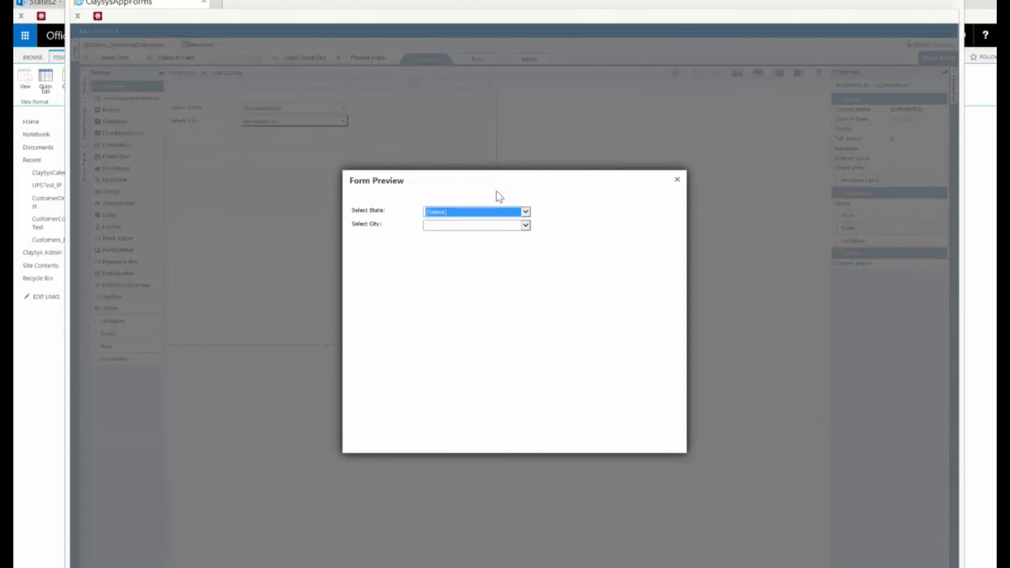
left_click(524, 211)
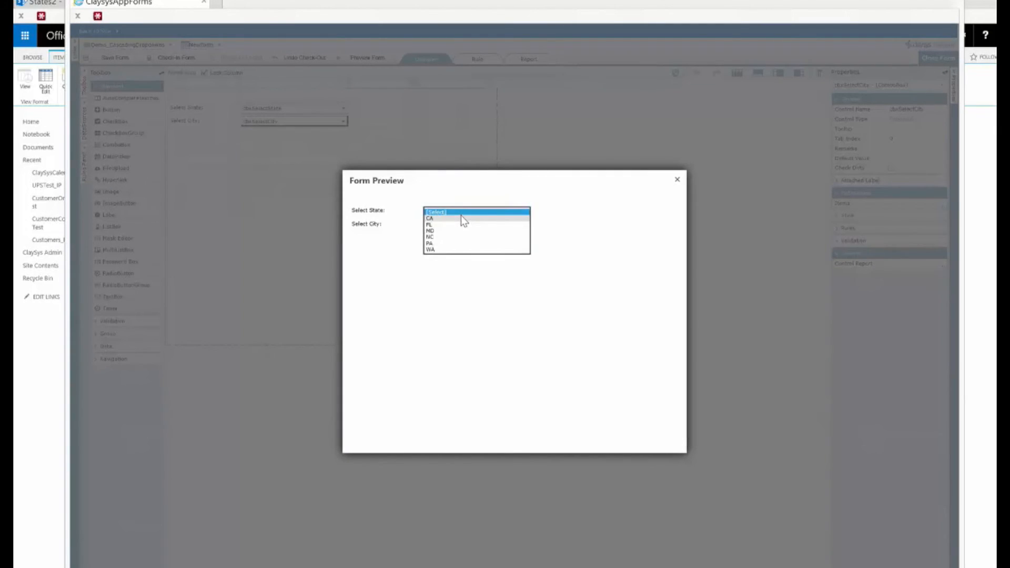
left_click(461, 214)
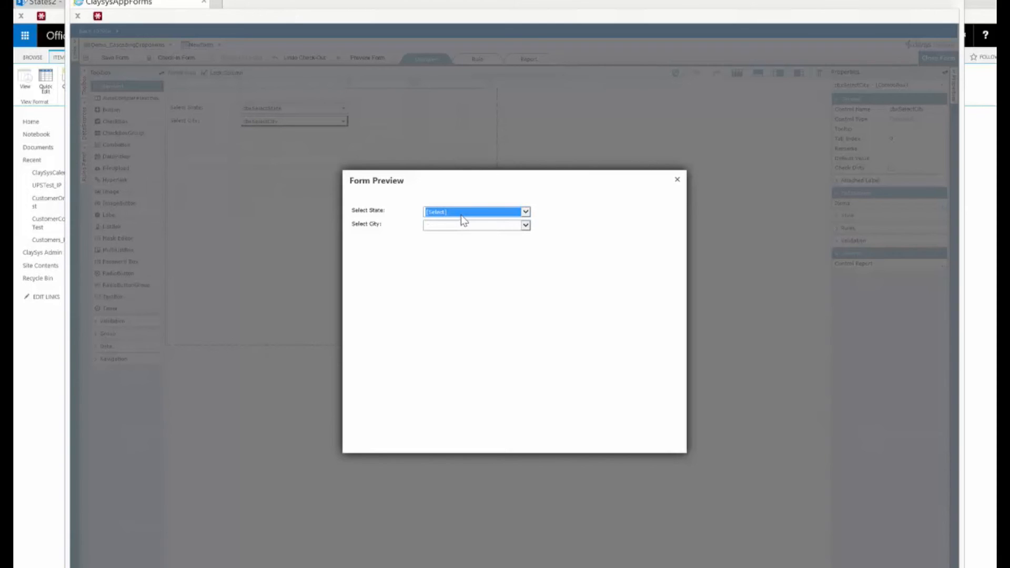
left_click(461, 214)
left_click(446, 219)
left_click(473, 225)
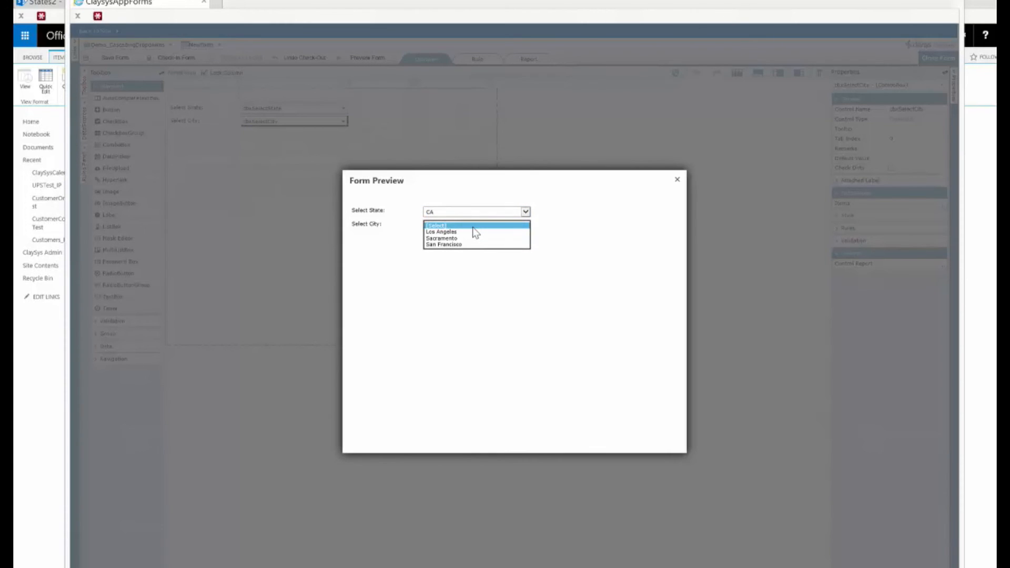
left_click(447, 239)
- Switch the state to MD in the preview and pick Baltimore as the city
left_click(526, 212)
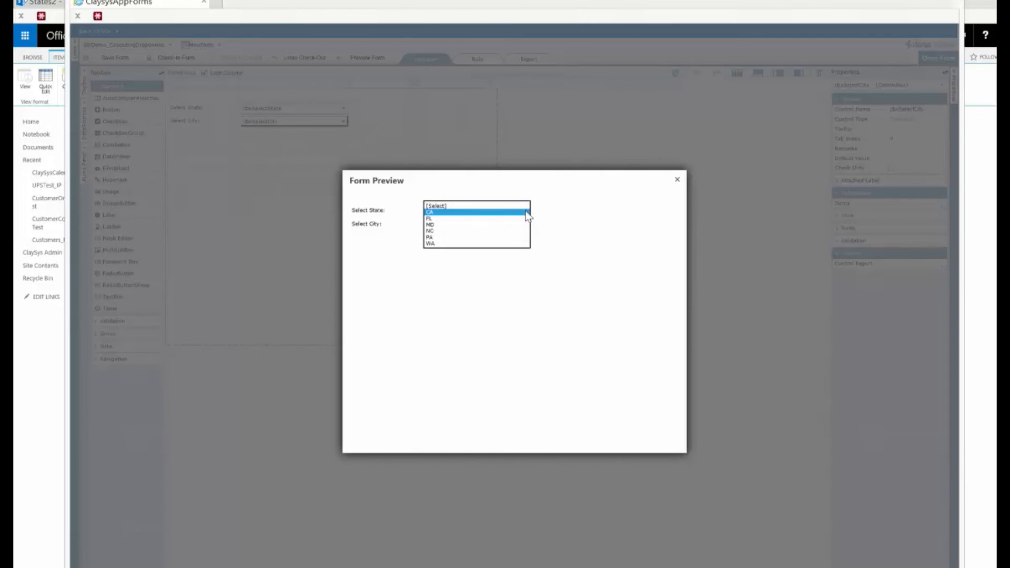
left_click(437, 224)
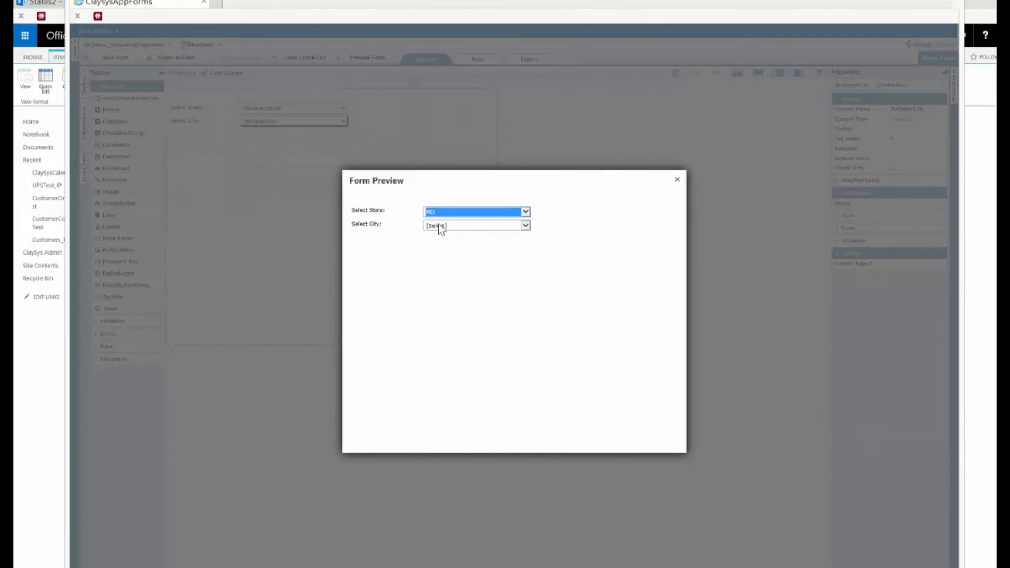
left_click(486, 226)
left_click(449, 232)
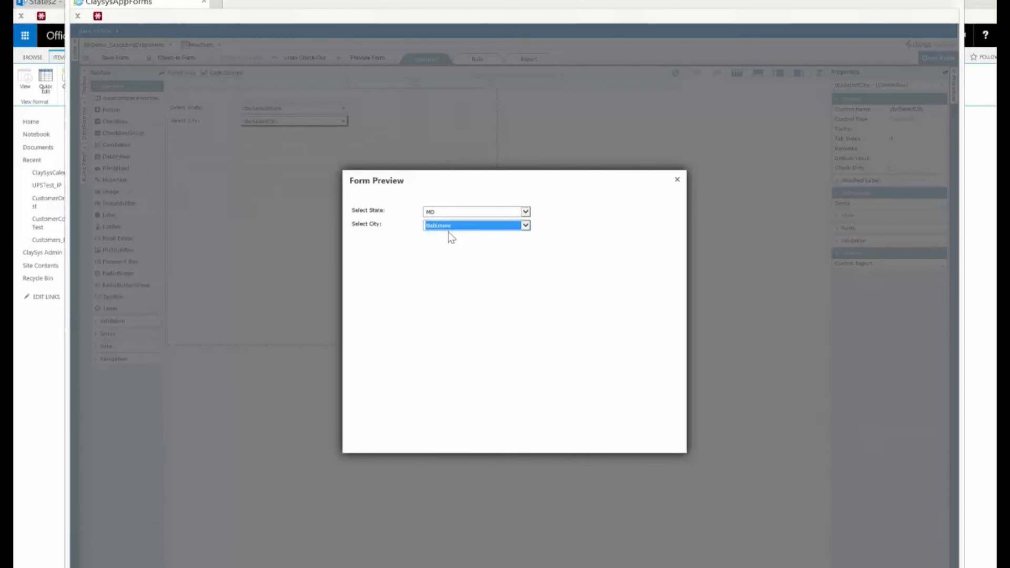